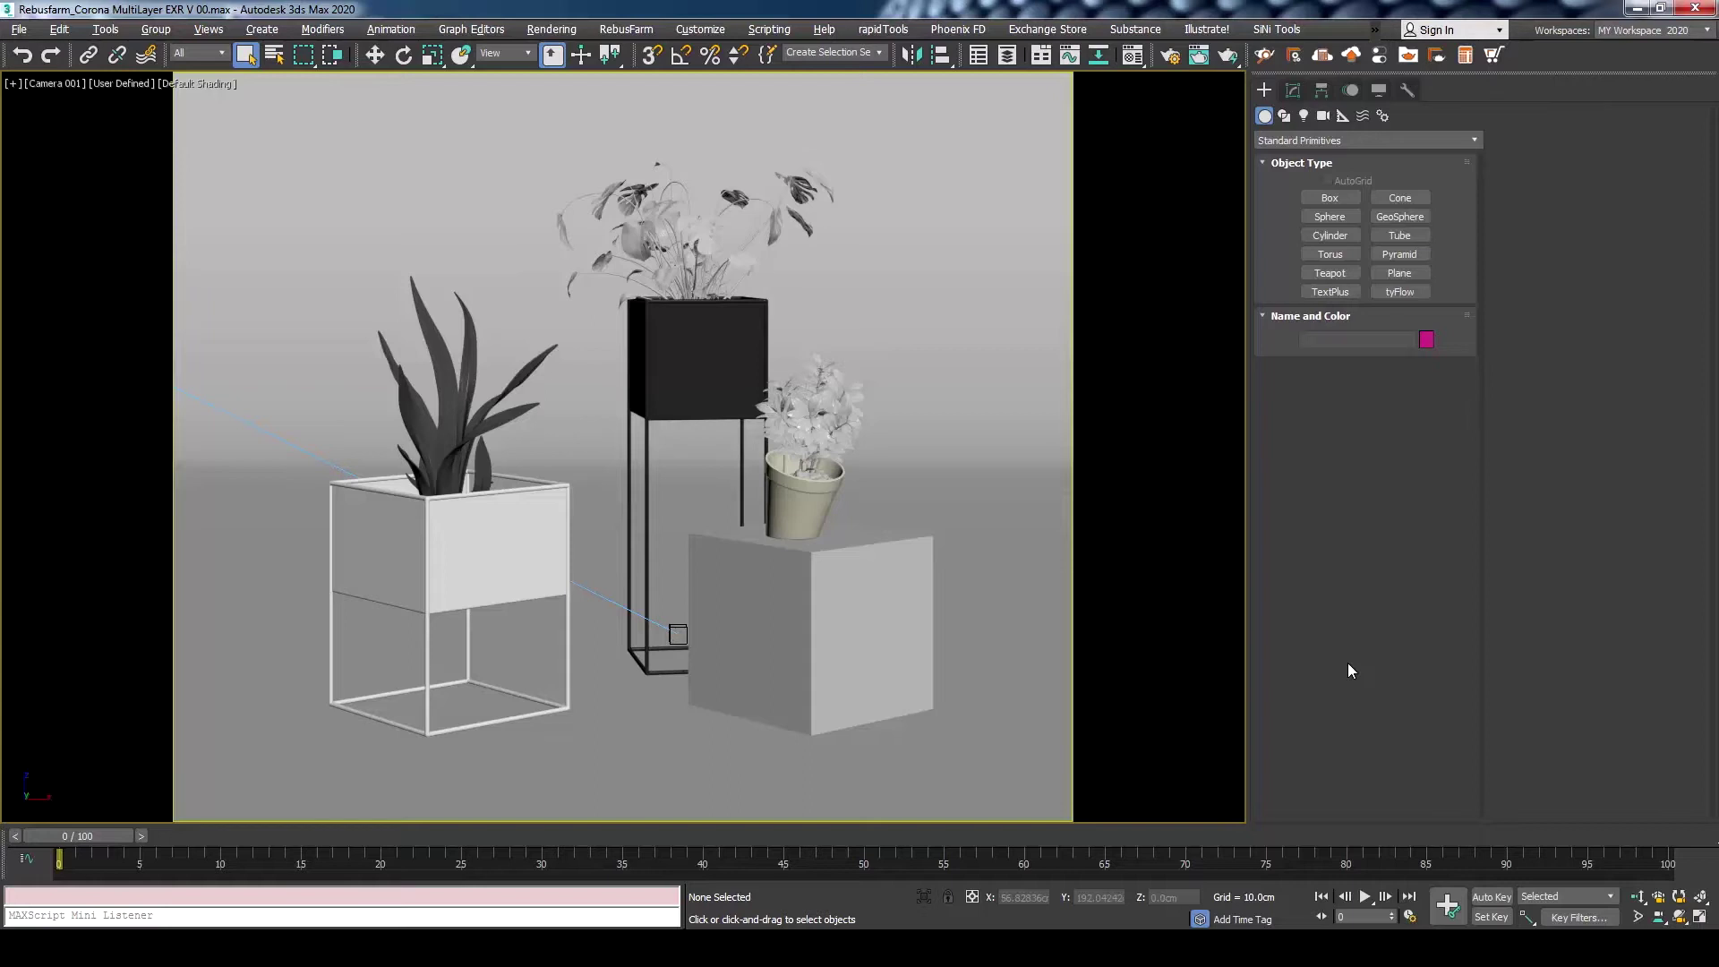
In Render Setup's Render Elements tab, add CESSENTIAL_Direct through CESSENTIAL_Translucency, CGeometry_NormalsShading and CMasking_WireColor.
click(1171, 56)
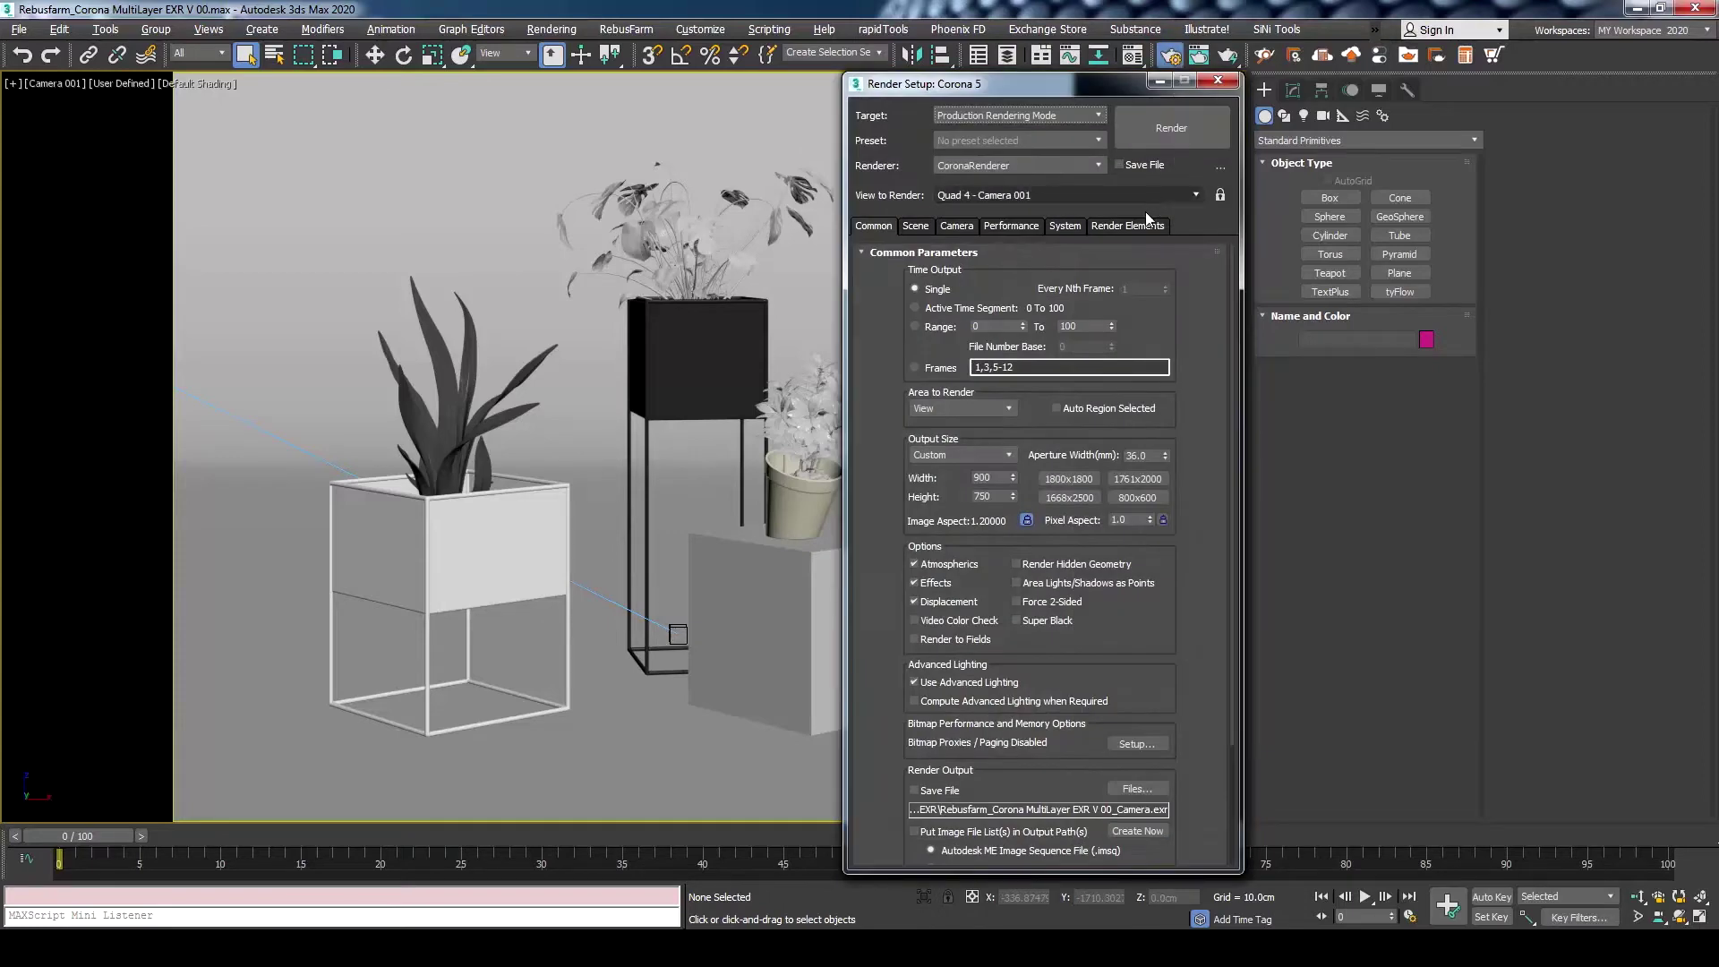
click(1133, 230)
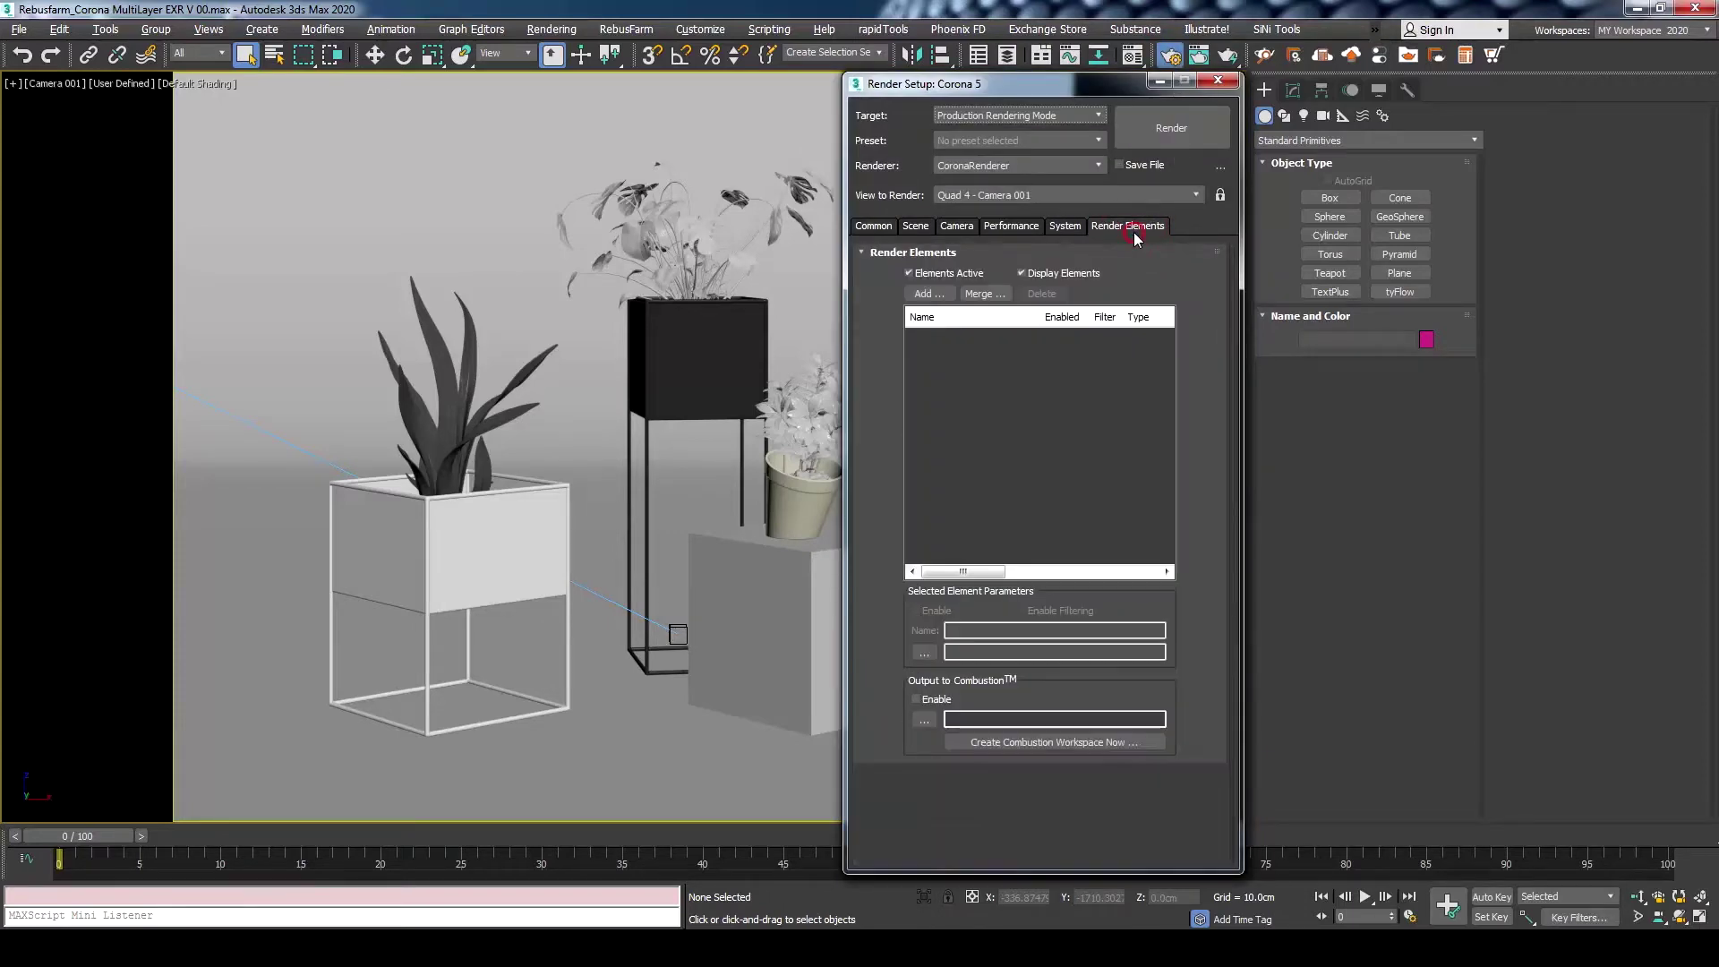
click(932, 299)
drag(949, 333, 951, 392)
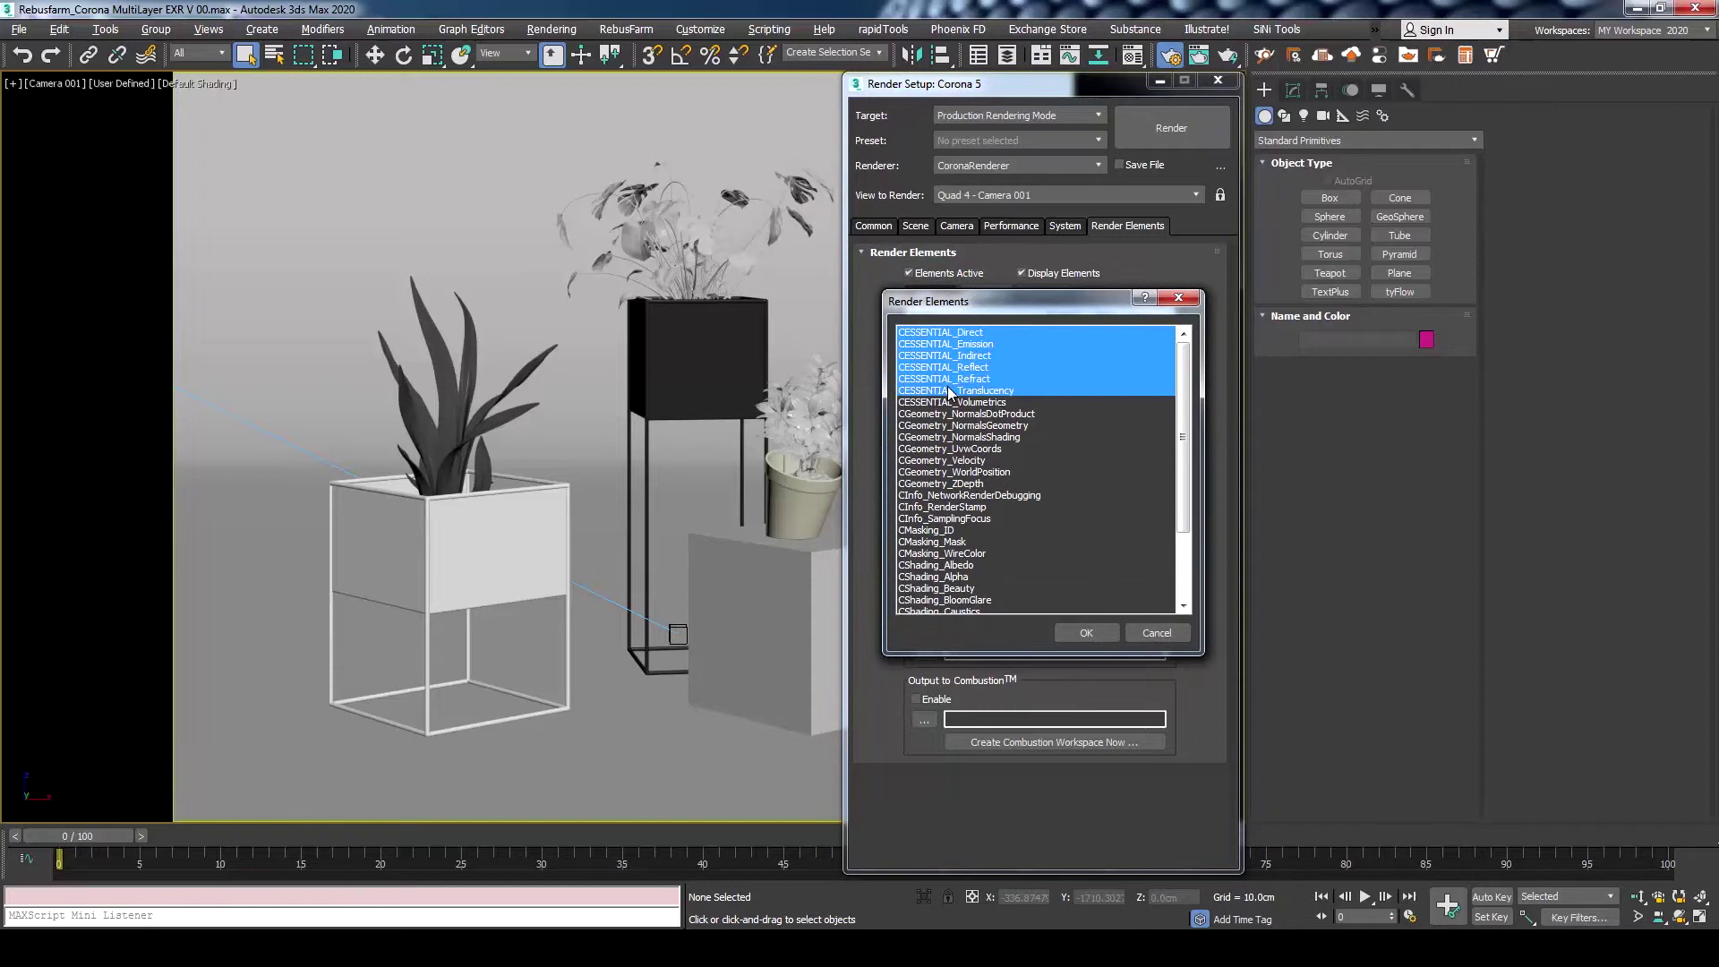
ctrl+click(971, 437)
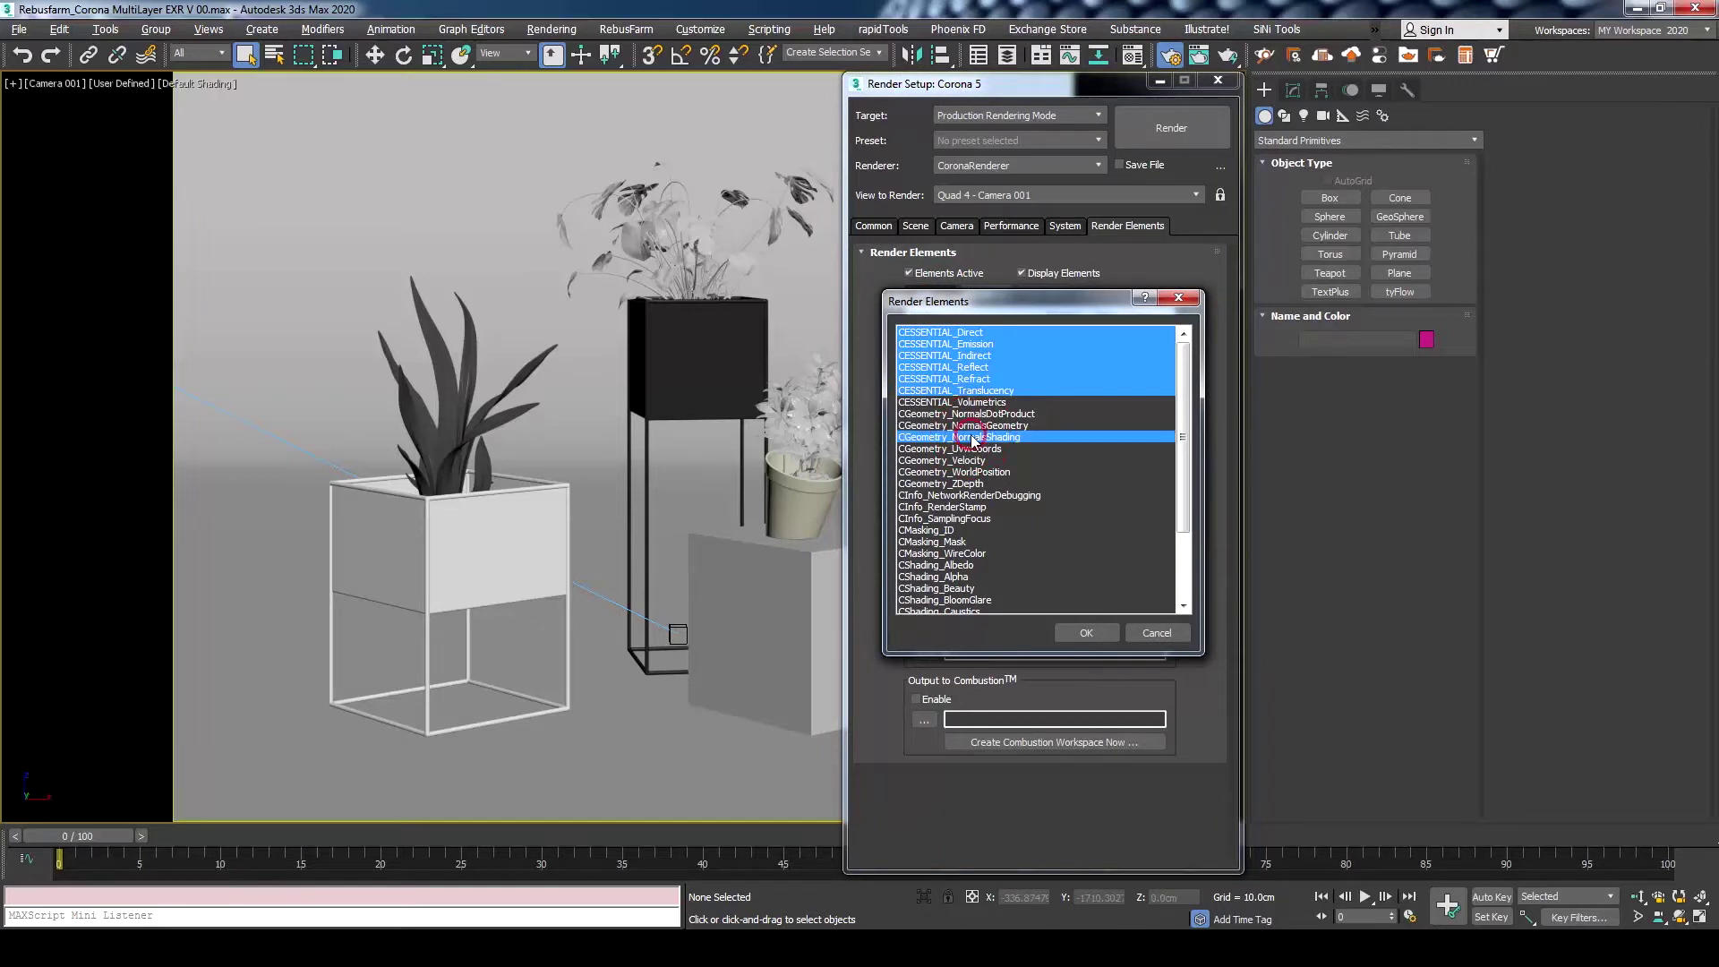
ctrl+click(970, 555)
click(1086, 632)
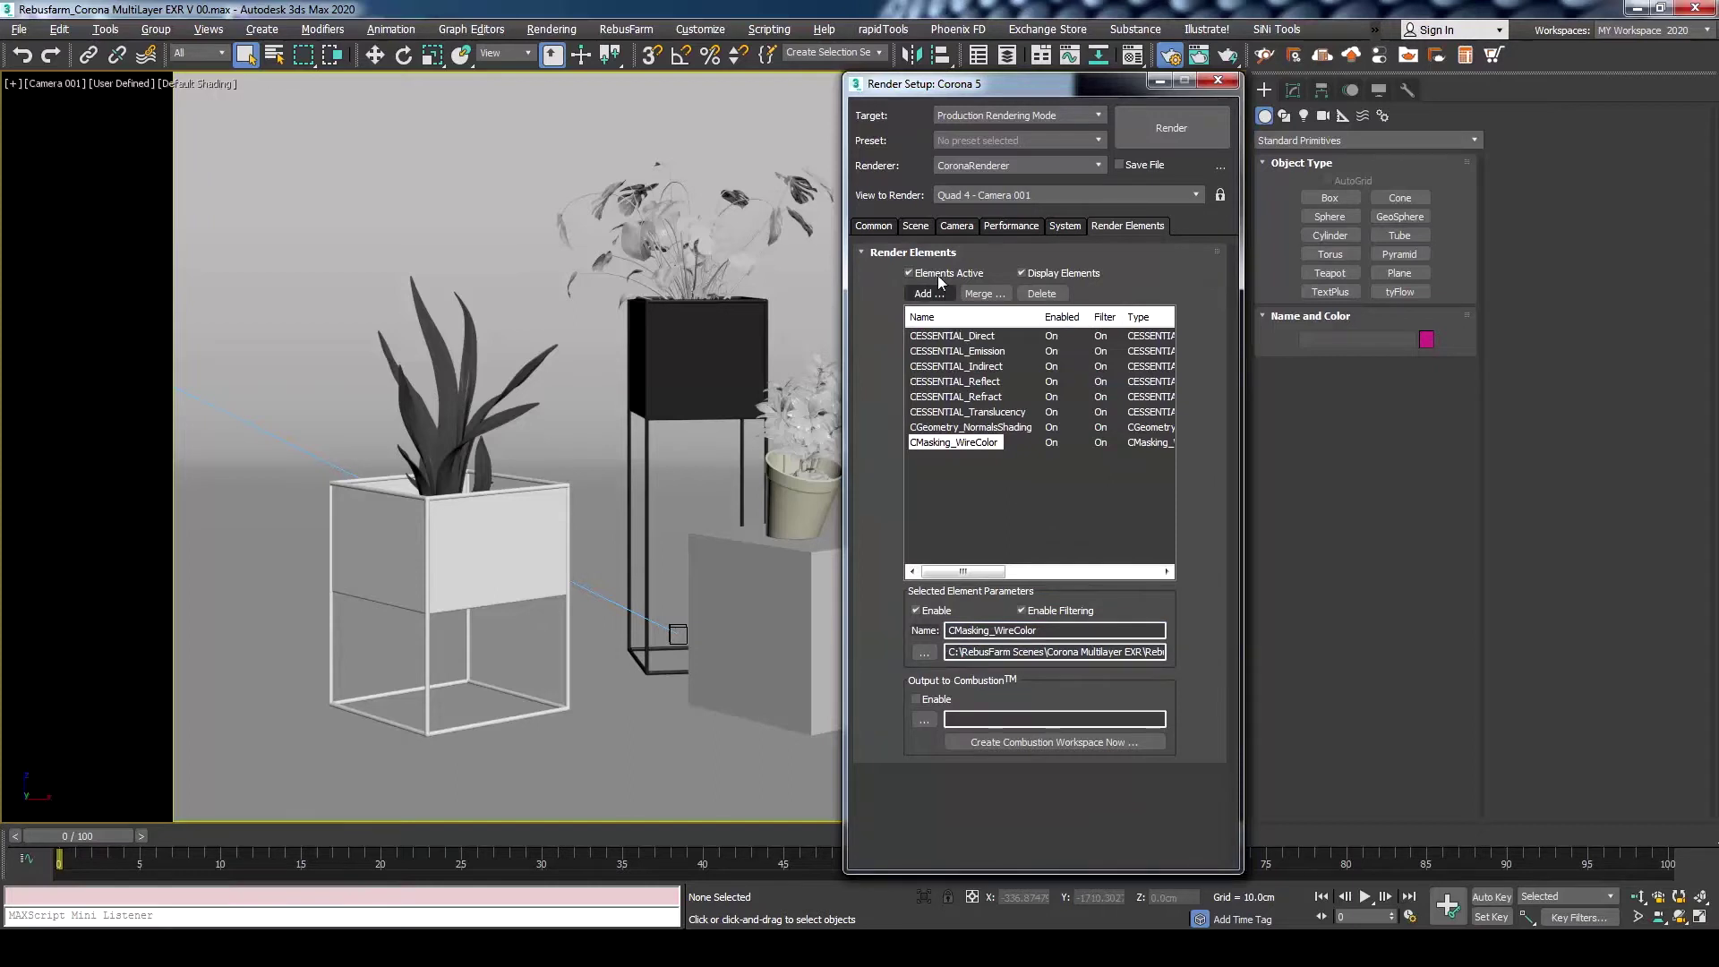
Enable Save File in the Common tab's render output settings.
click(881, 229)
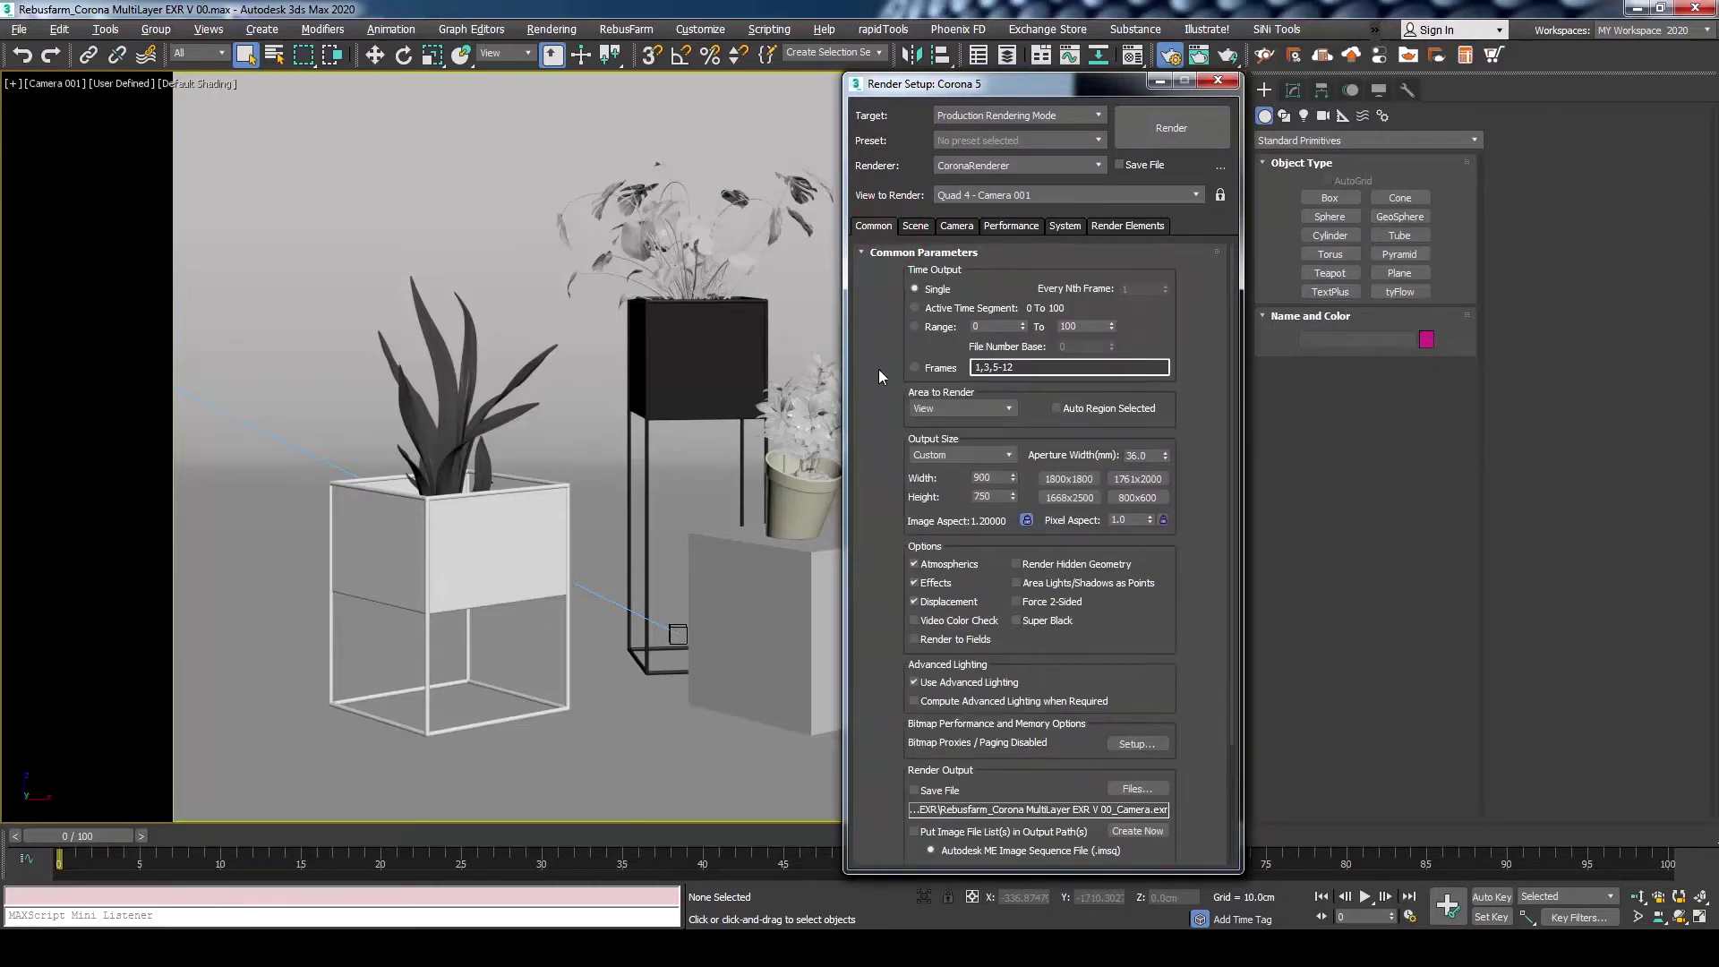
scroll(994, 564, down, 3)
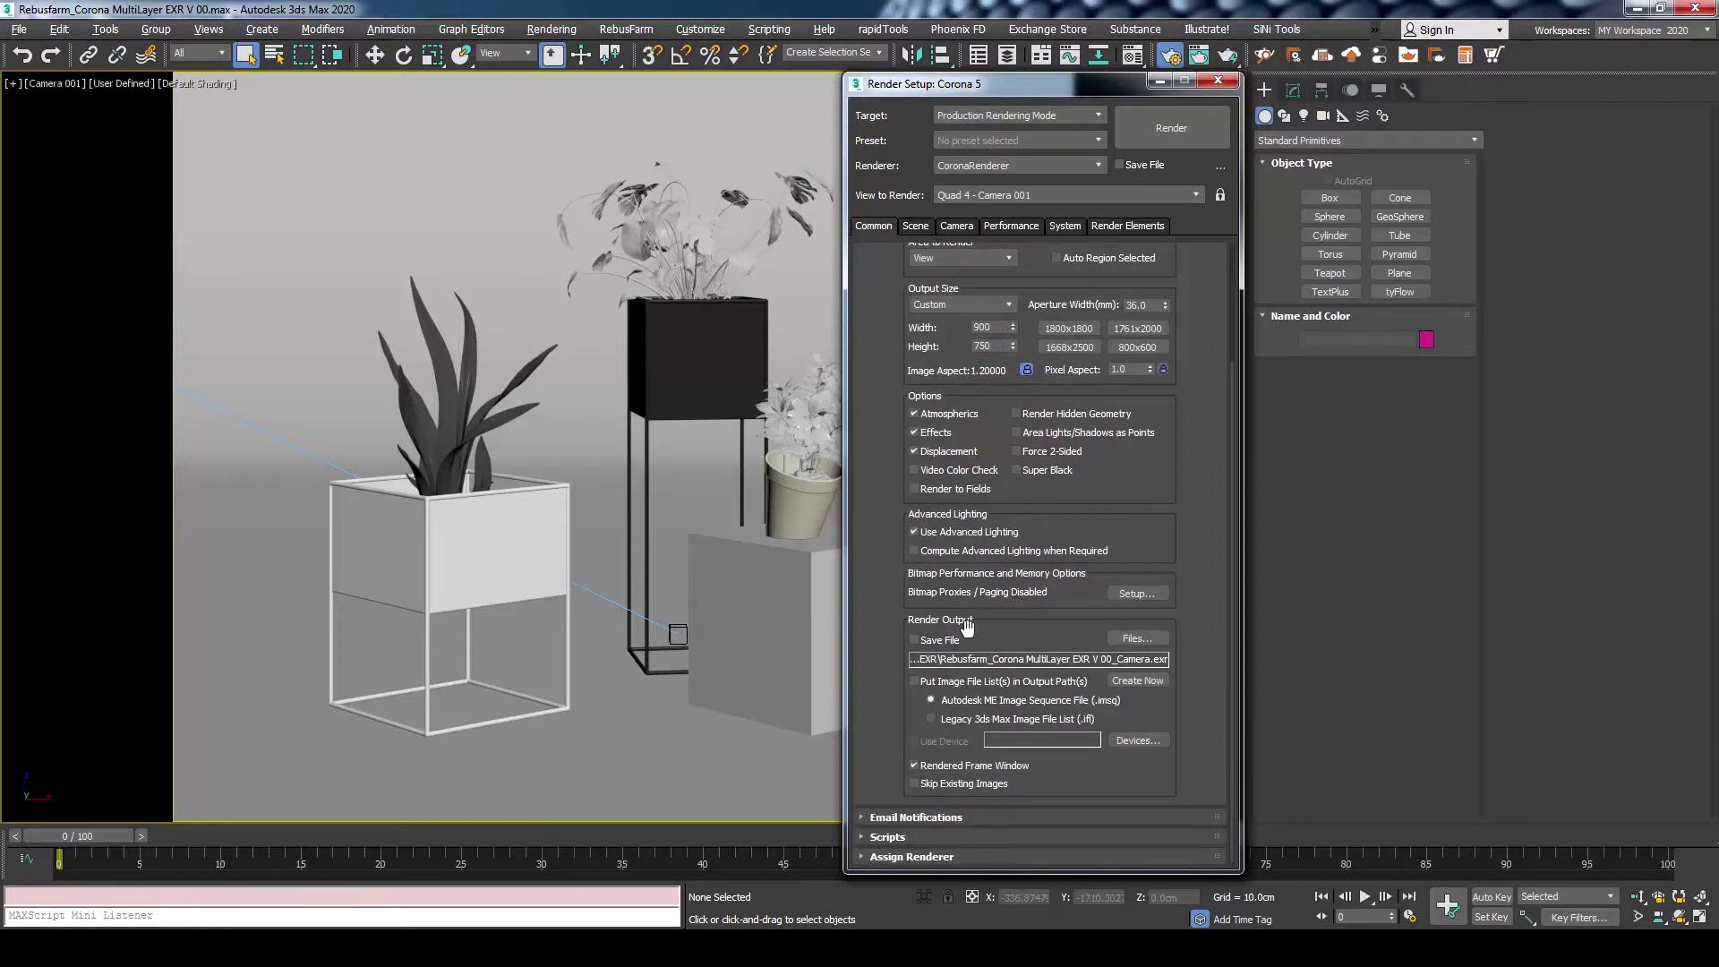
click(941, 641)
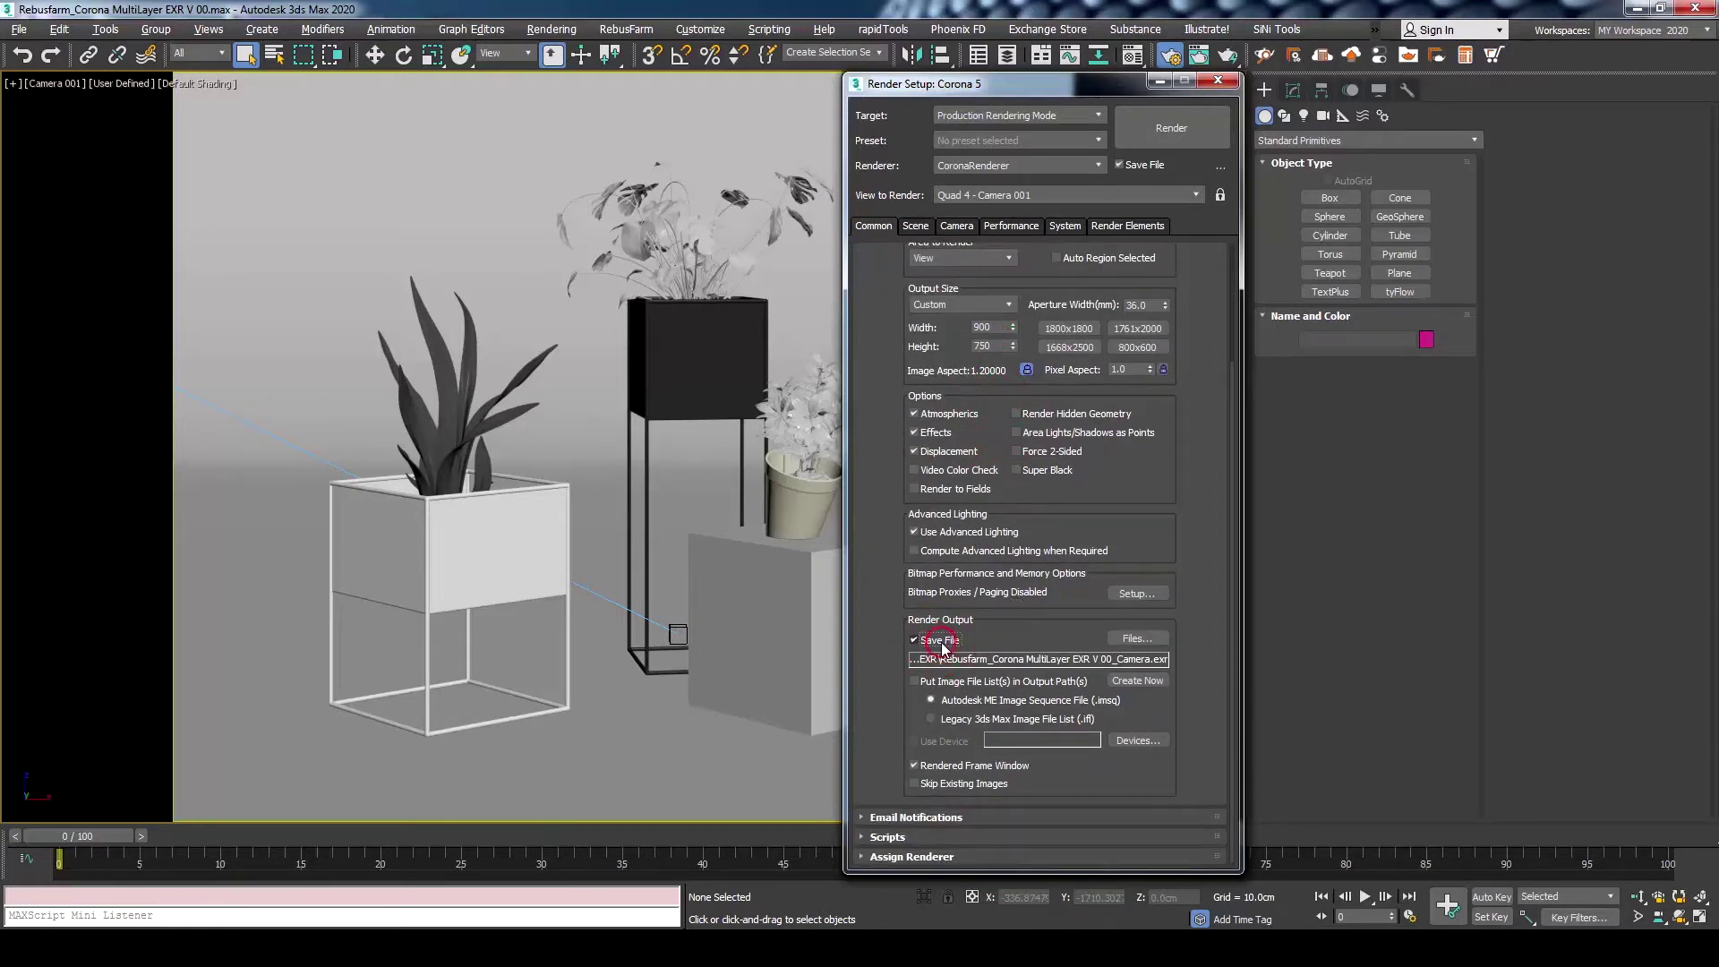
Set the output Save as type to OpenEXR Image File, after briefly trying Corona EXR.
click(1137, 638)
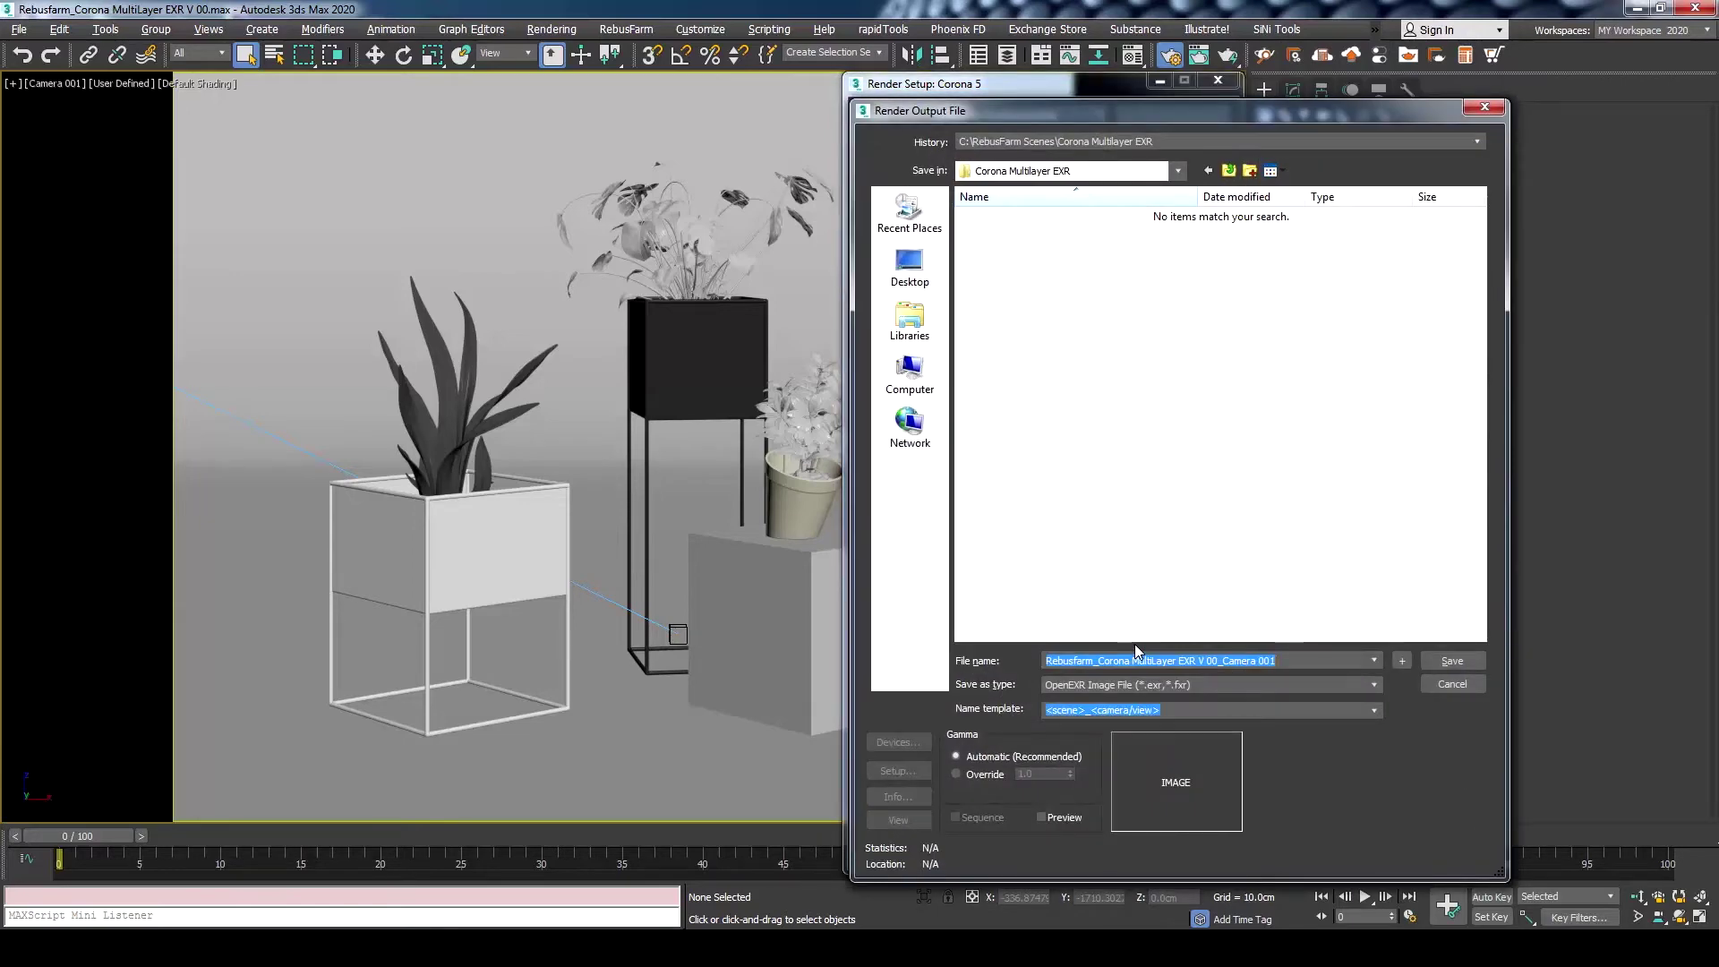
click(1273, 659)
drag(1282, 660, 1045, 659)
click(1229, 684)
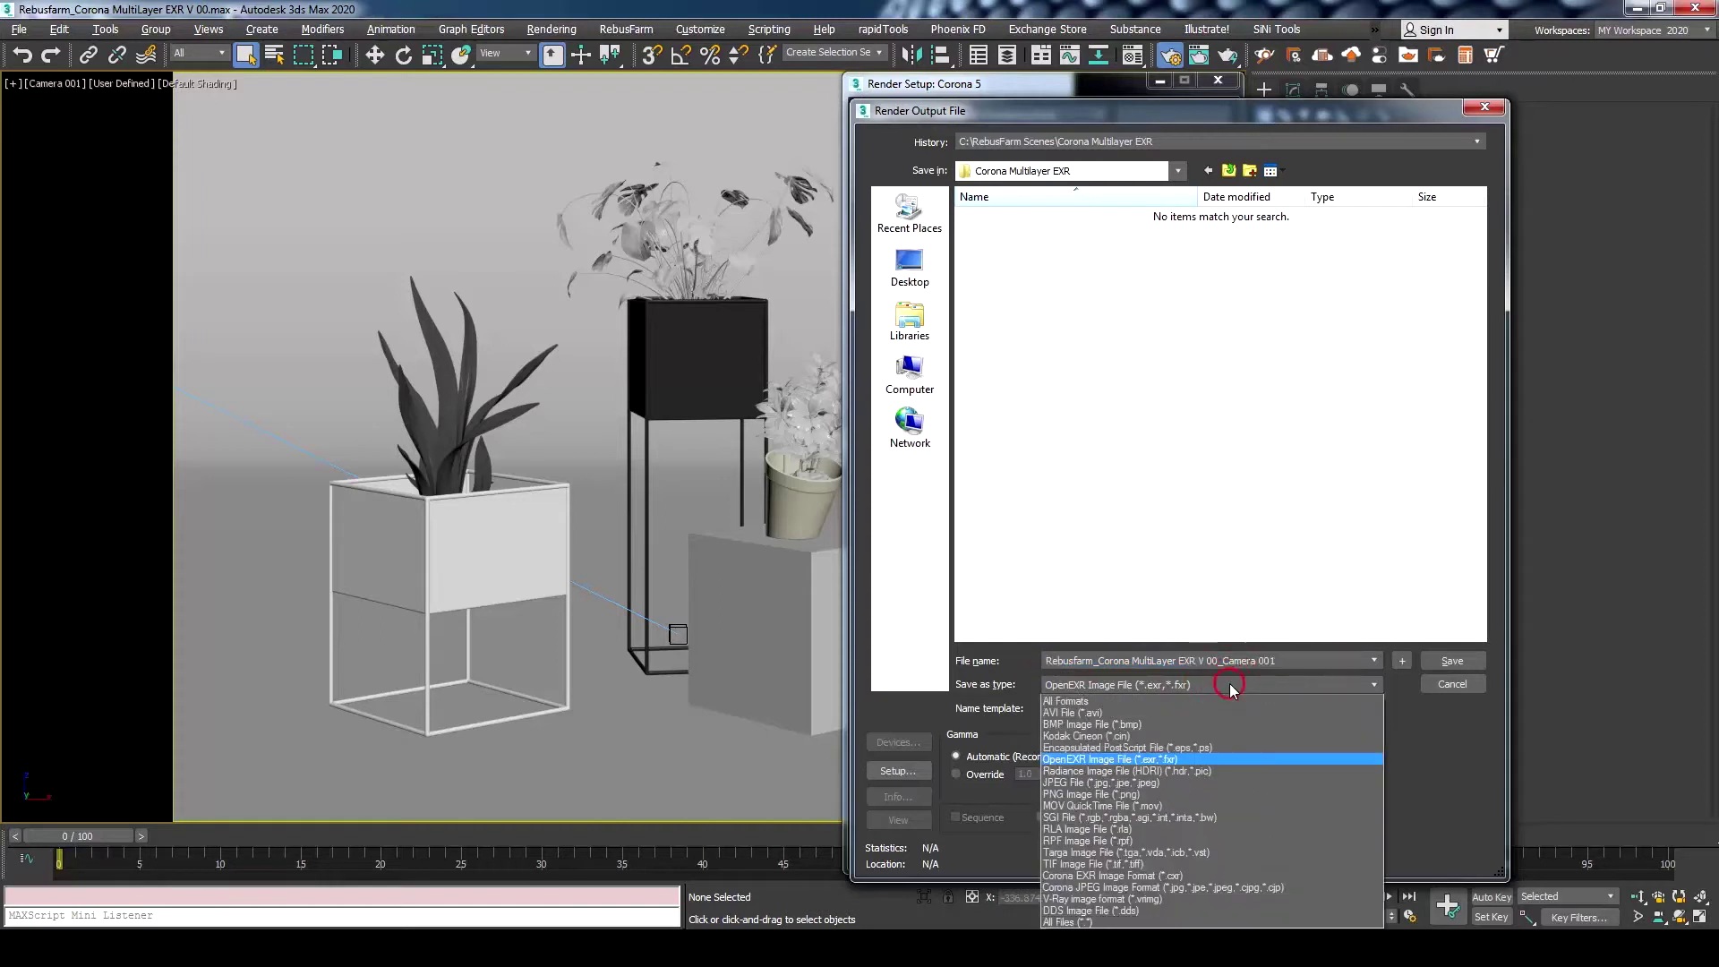
click(1185, 760)
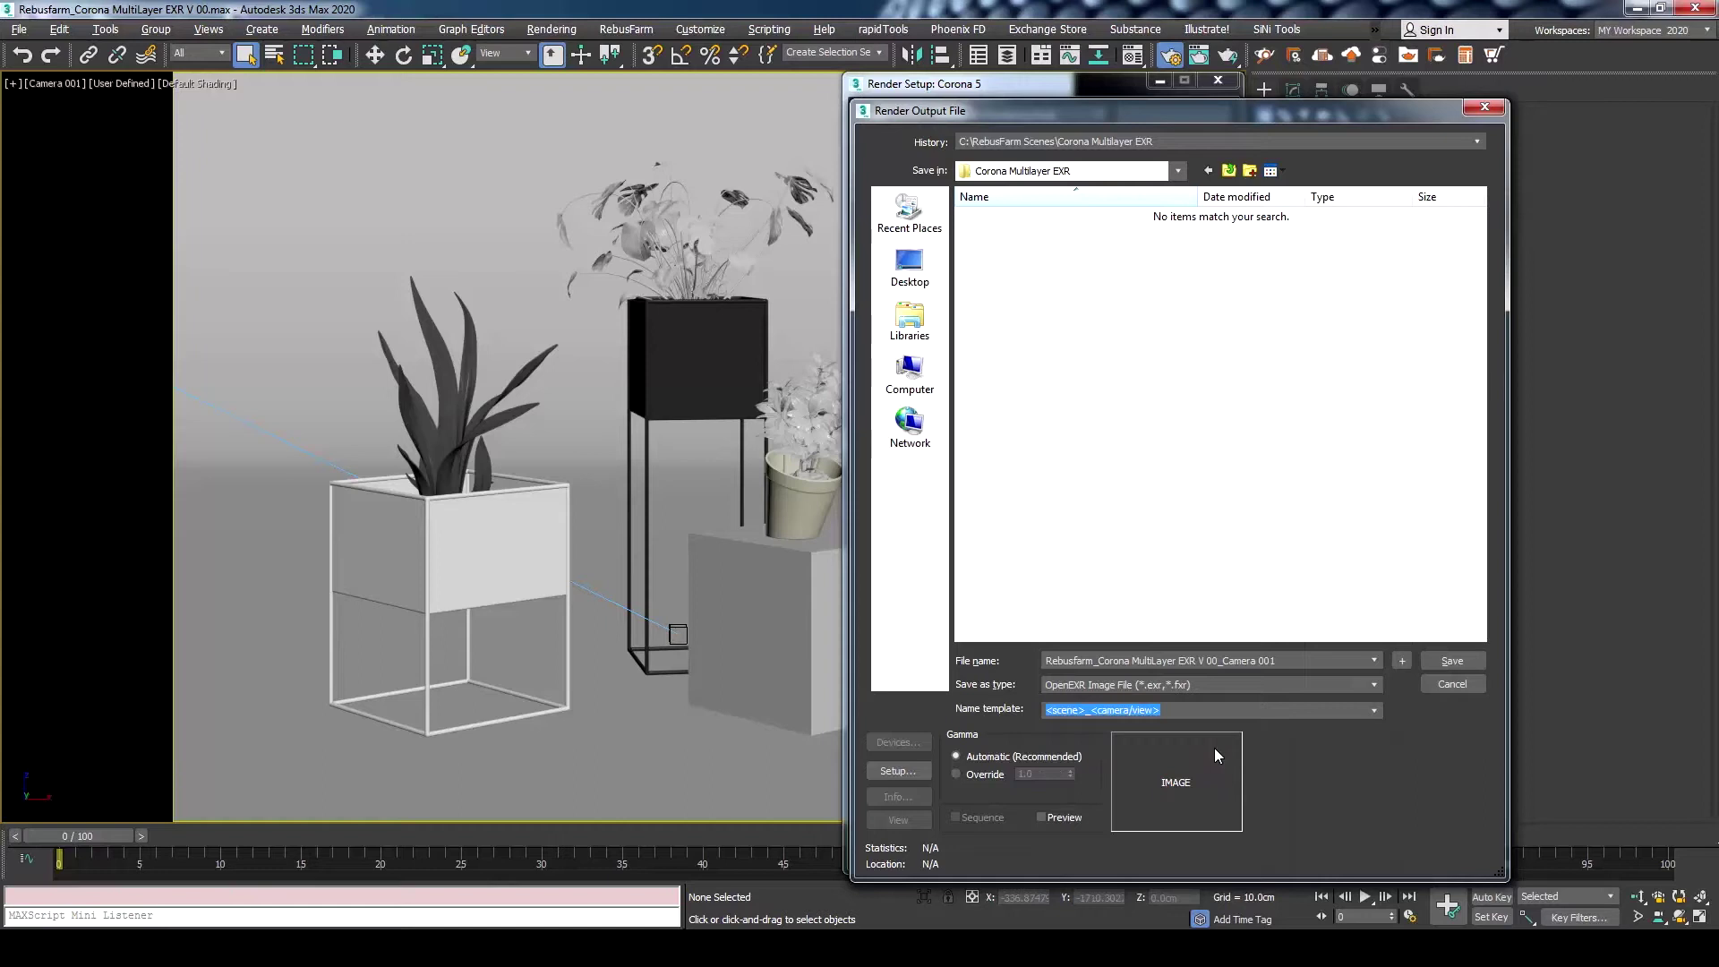
click(1354, 684)
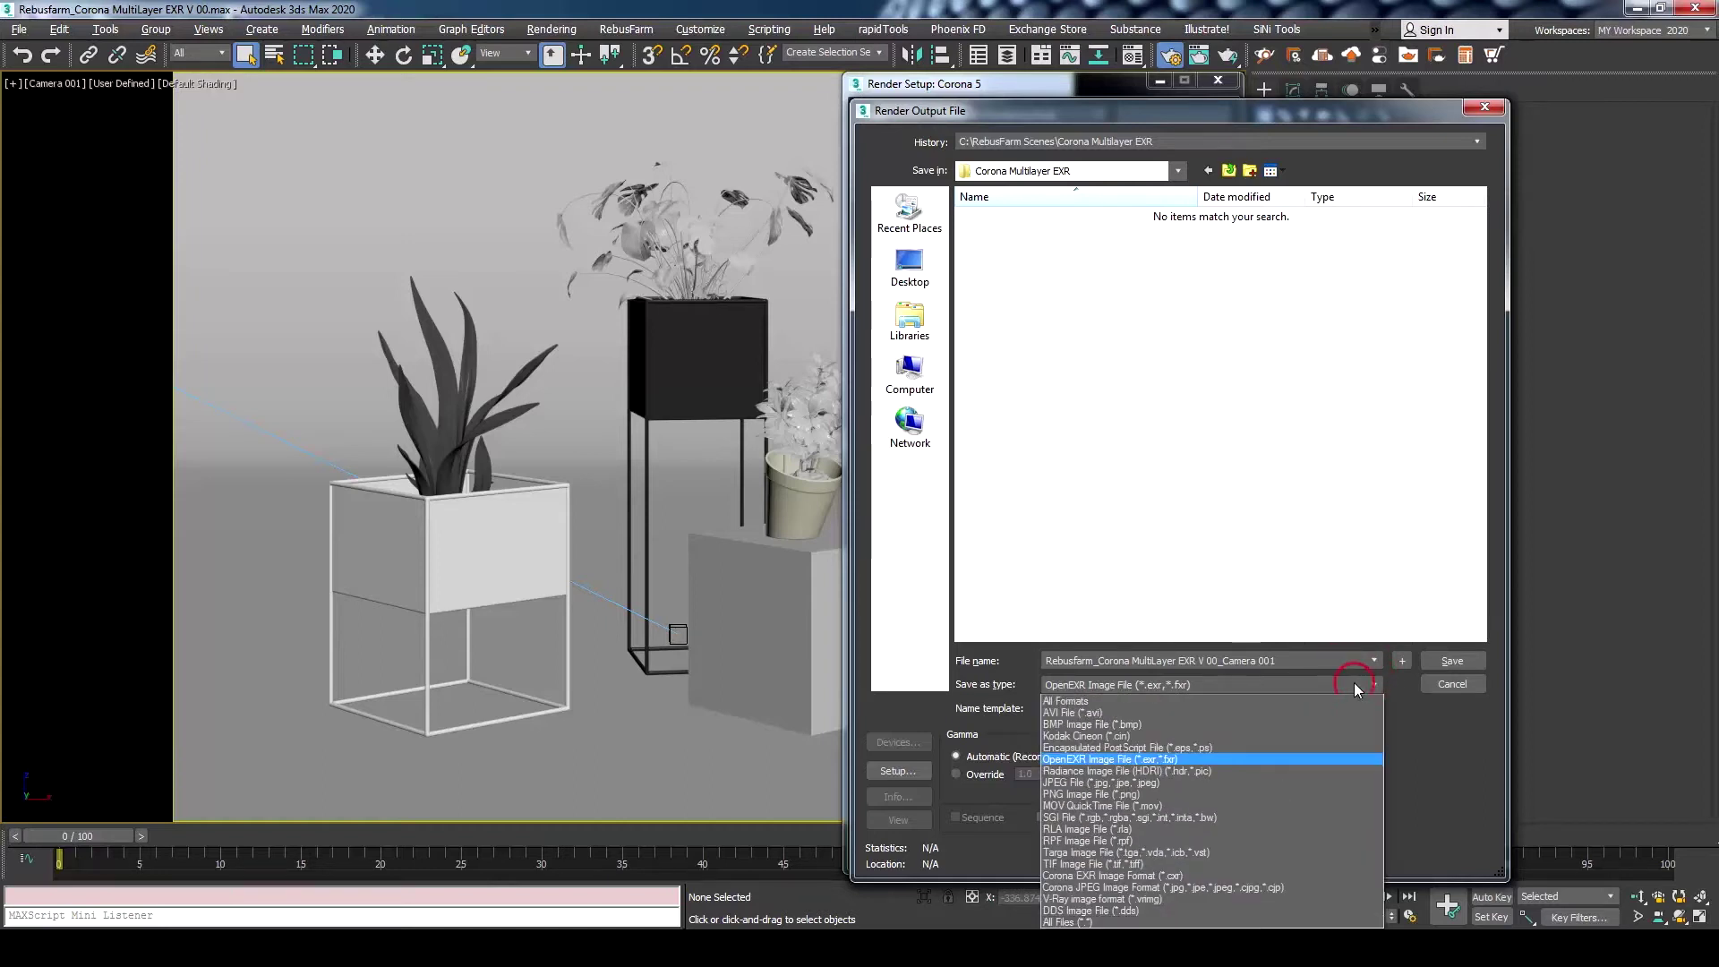
click(1252, 876)
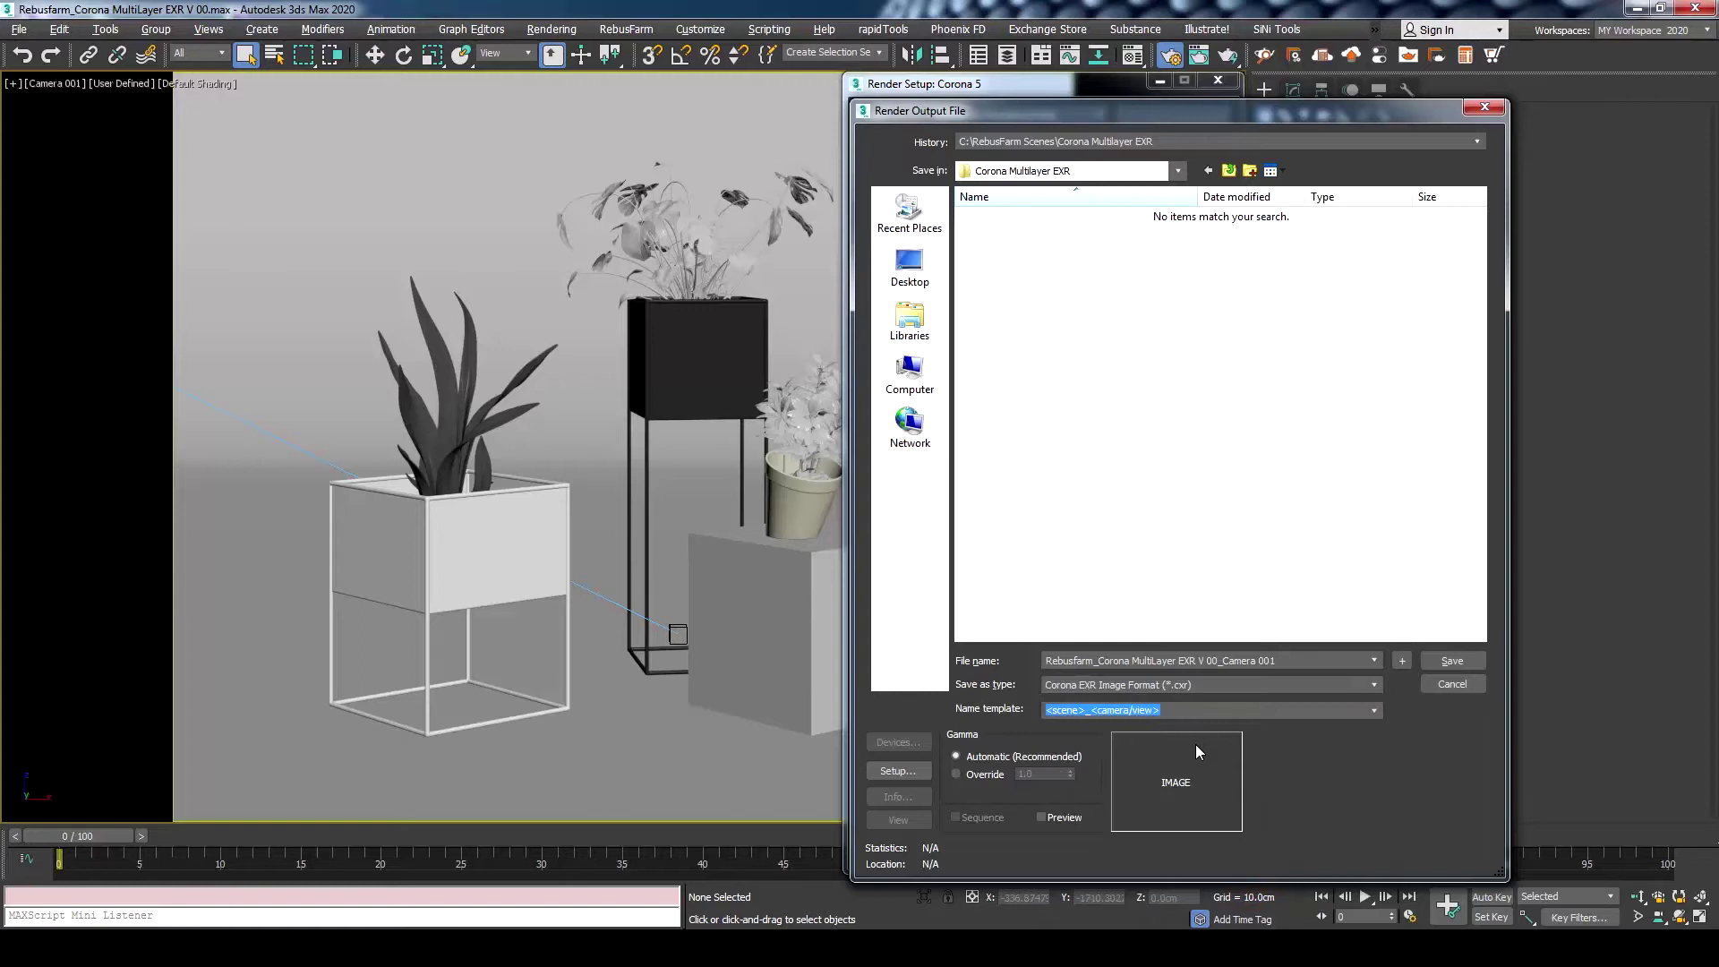
click(1218, 685)
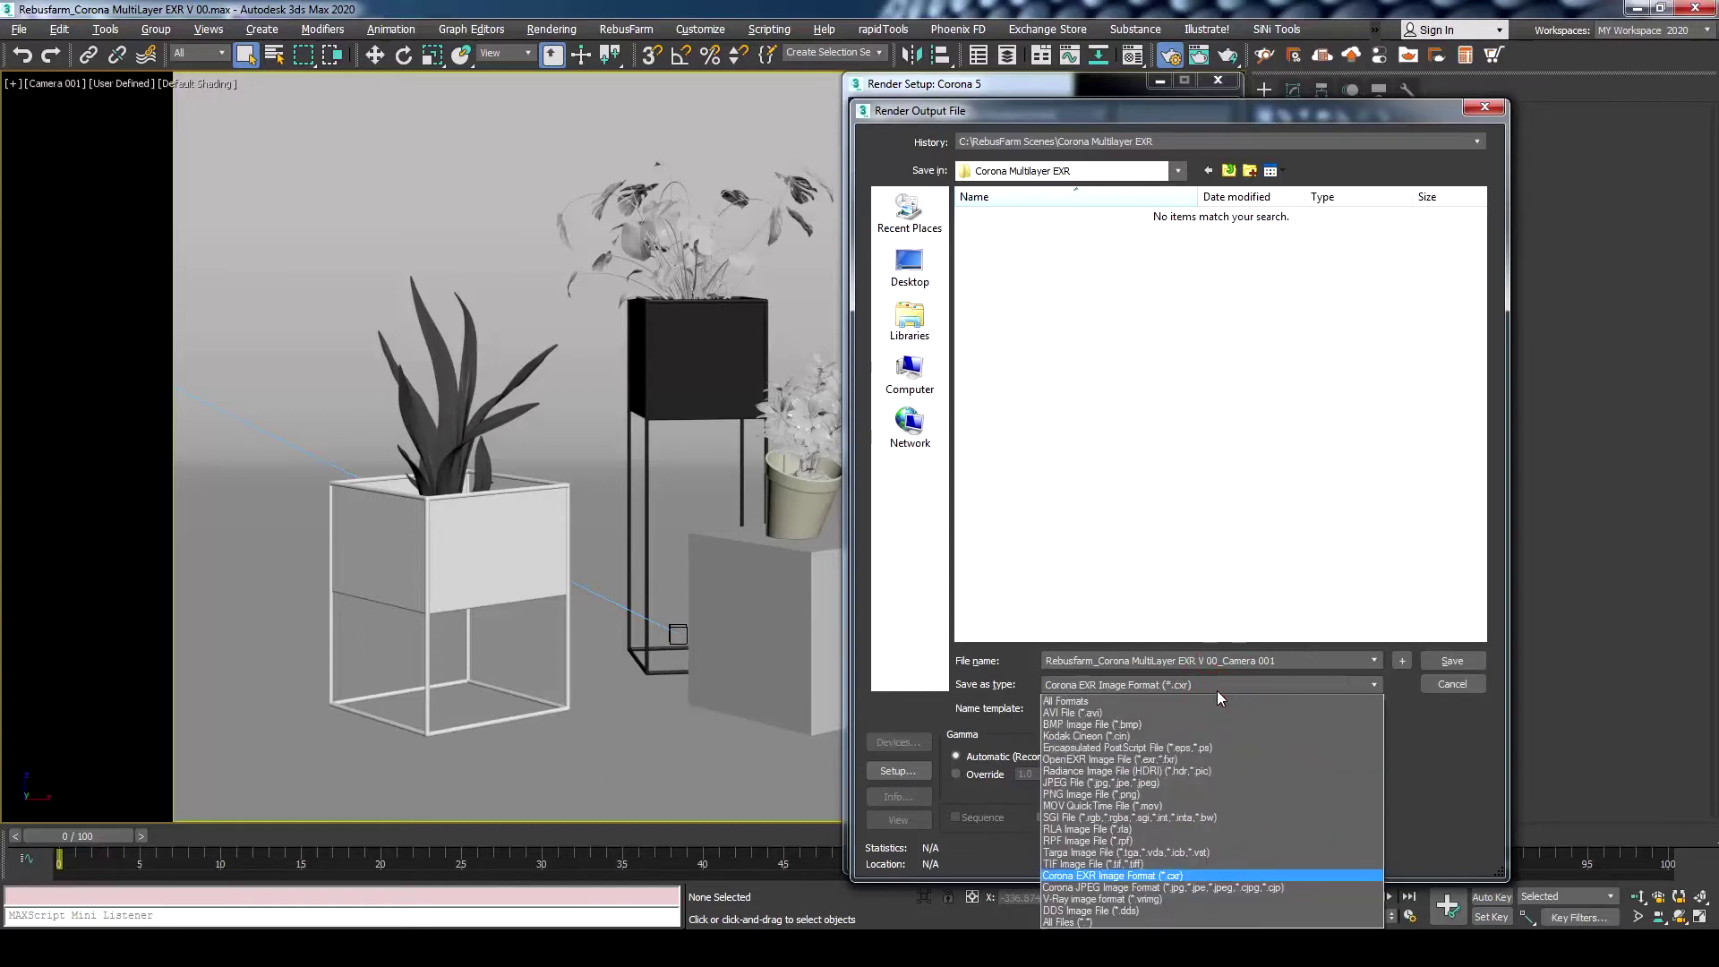
click(1164, 759)
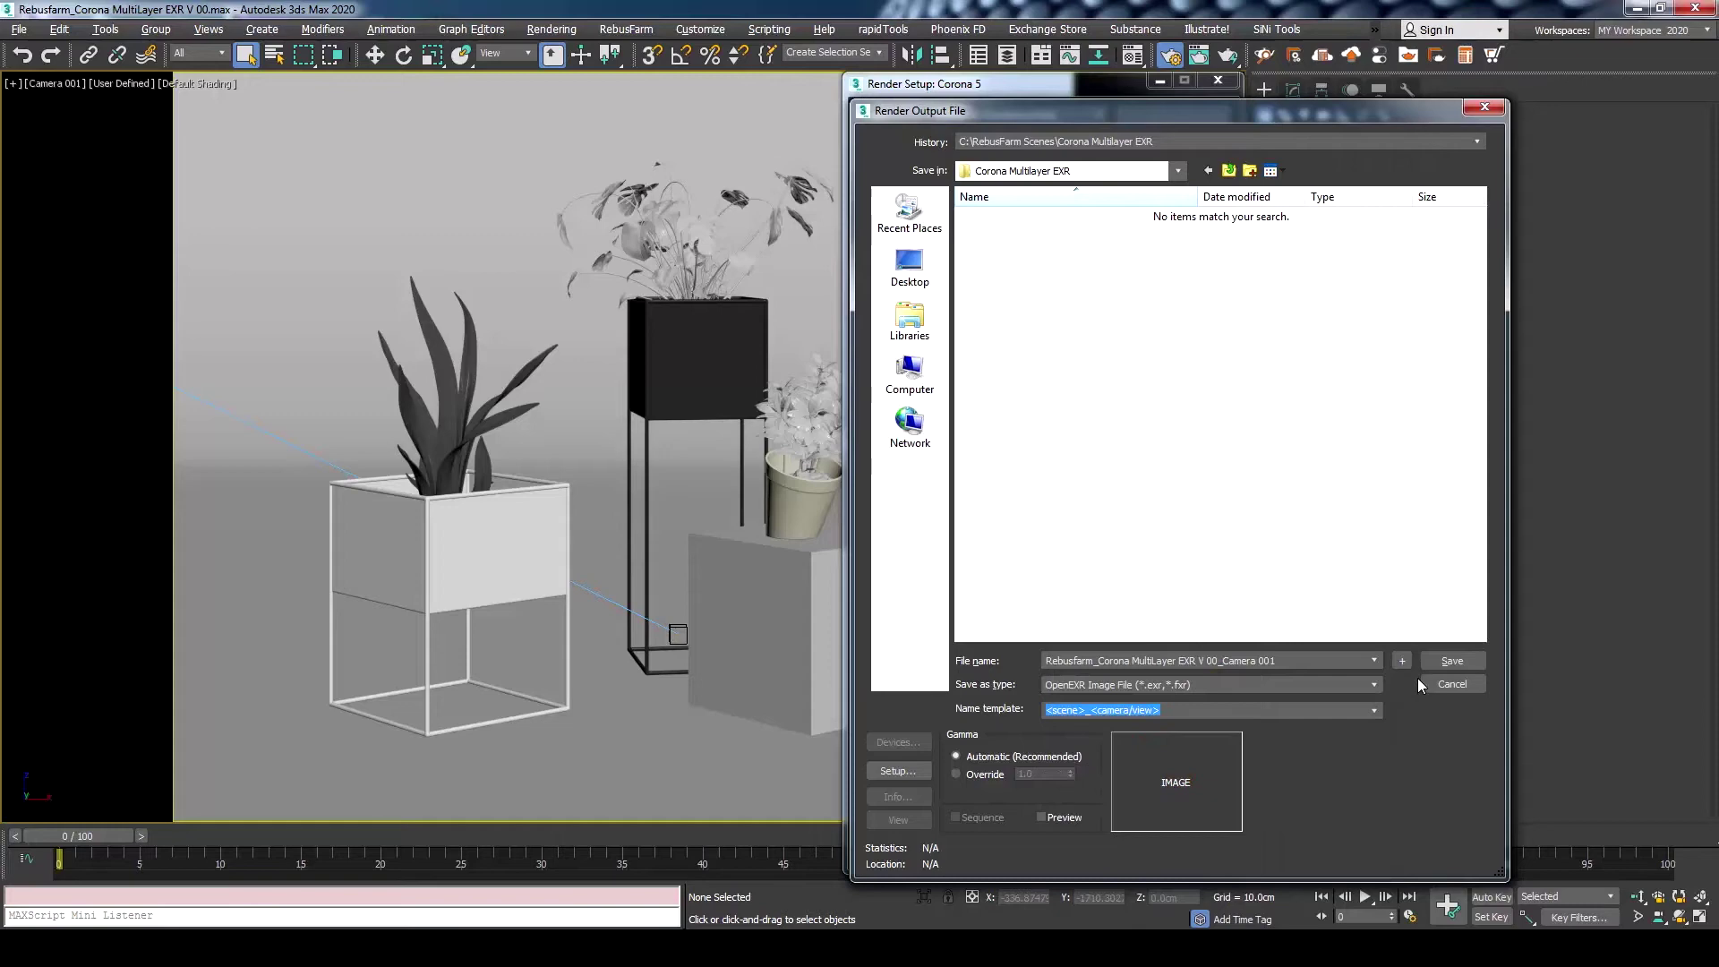
In OpenEXR Configuration, manually add Direct, Reflect and NormalsShading as EXR layers.
click(904, 770)
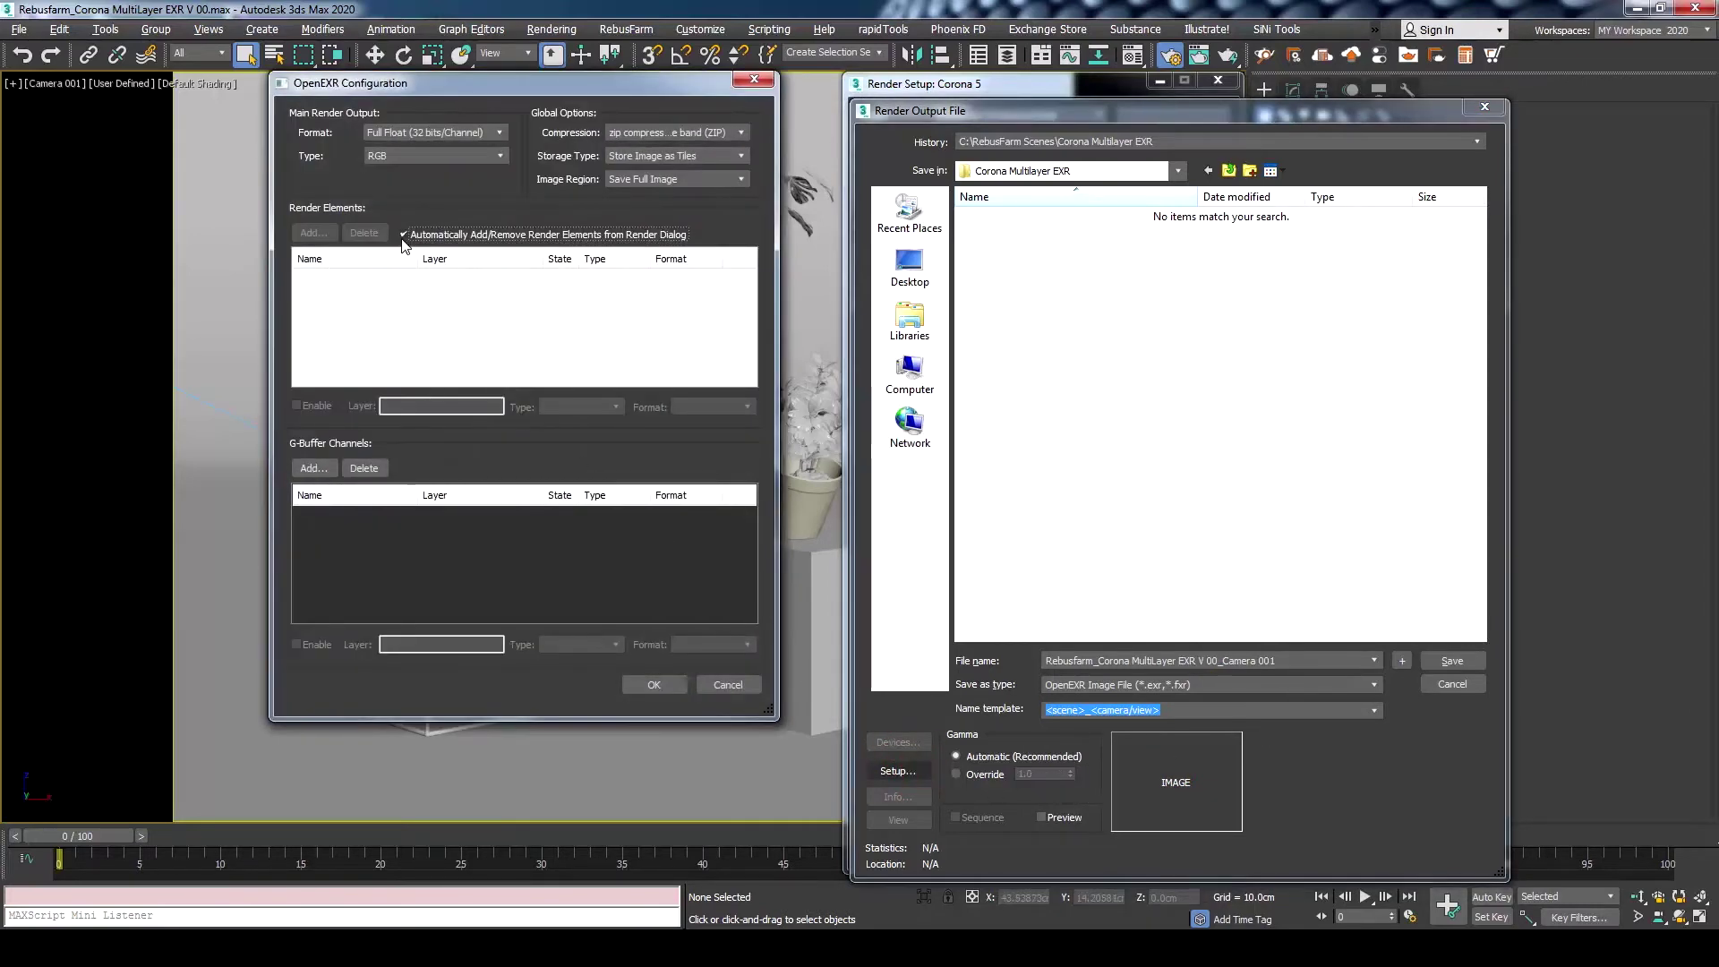
click(404, 234)
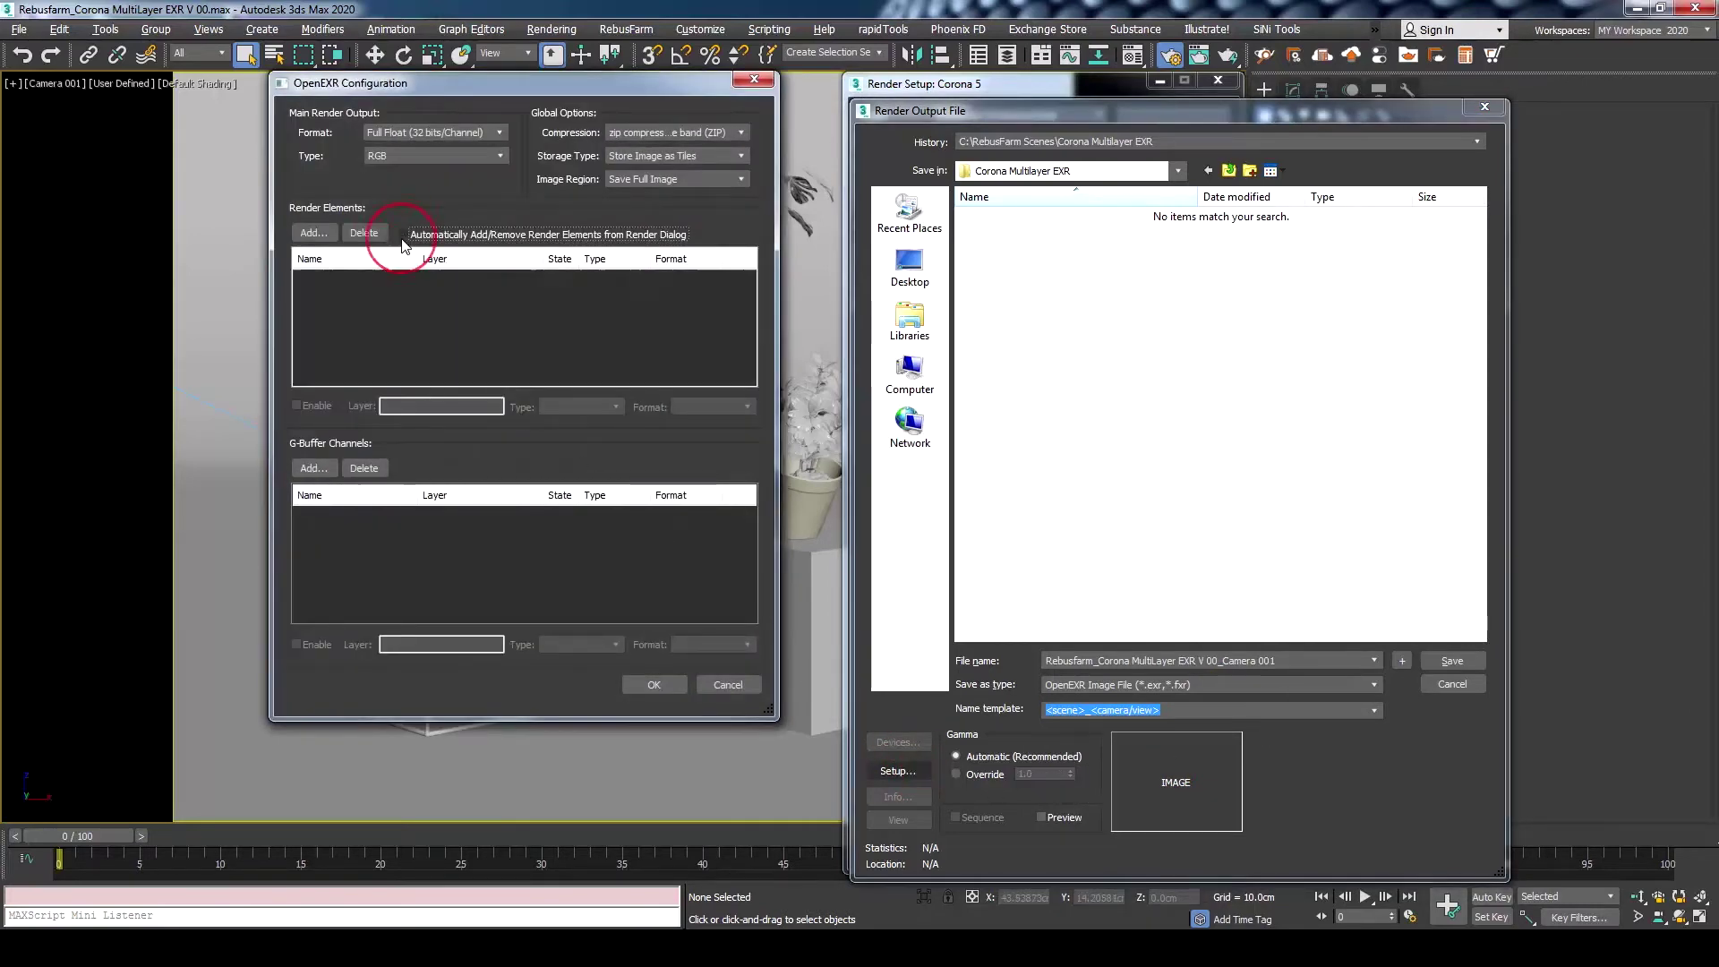
click(328, 240)
click(355, 141)
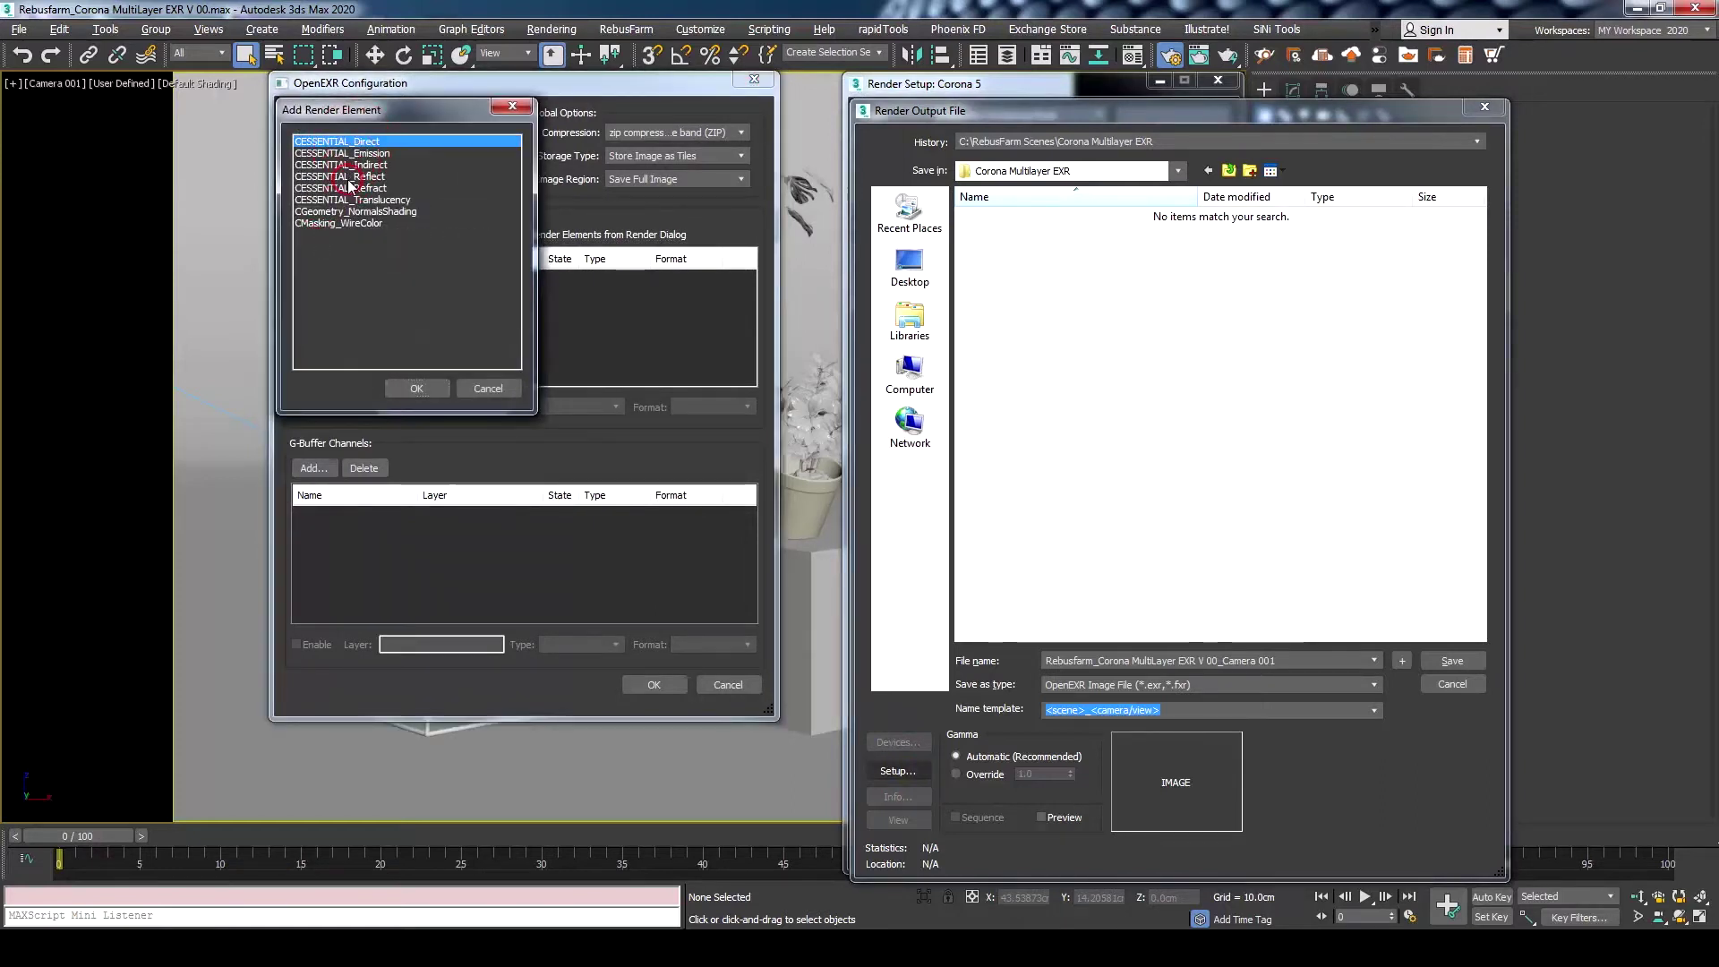
ctrl+click(349, 176)
ctrl+click(351, 212)
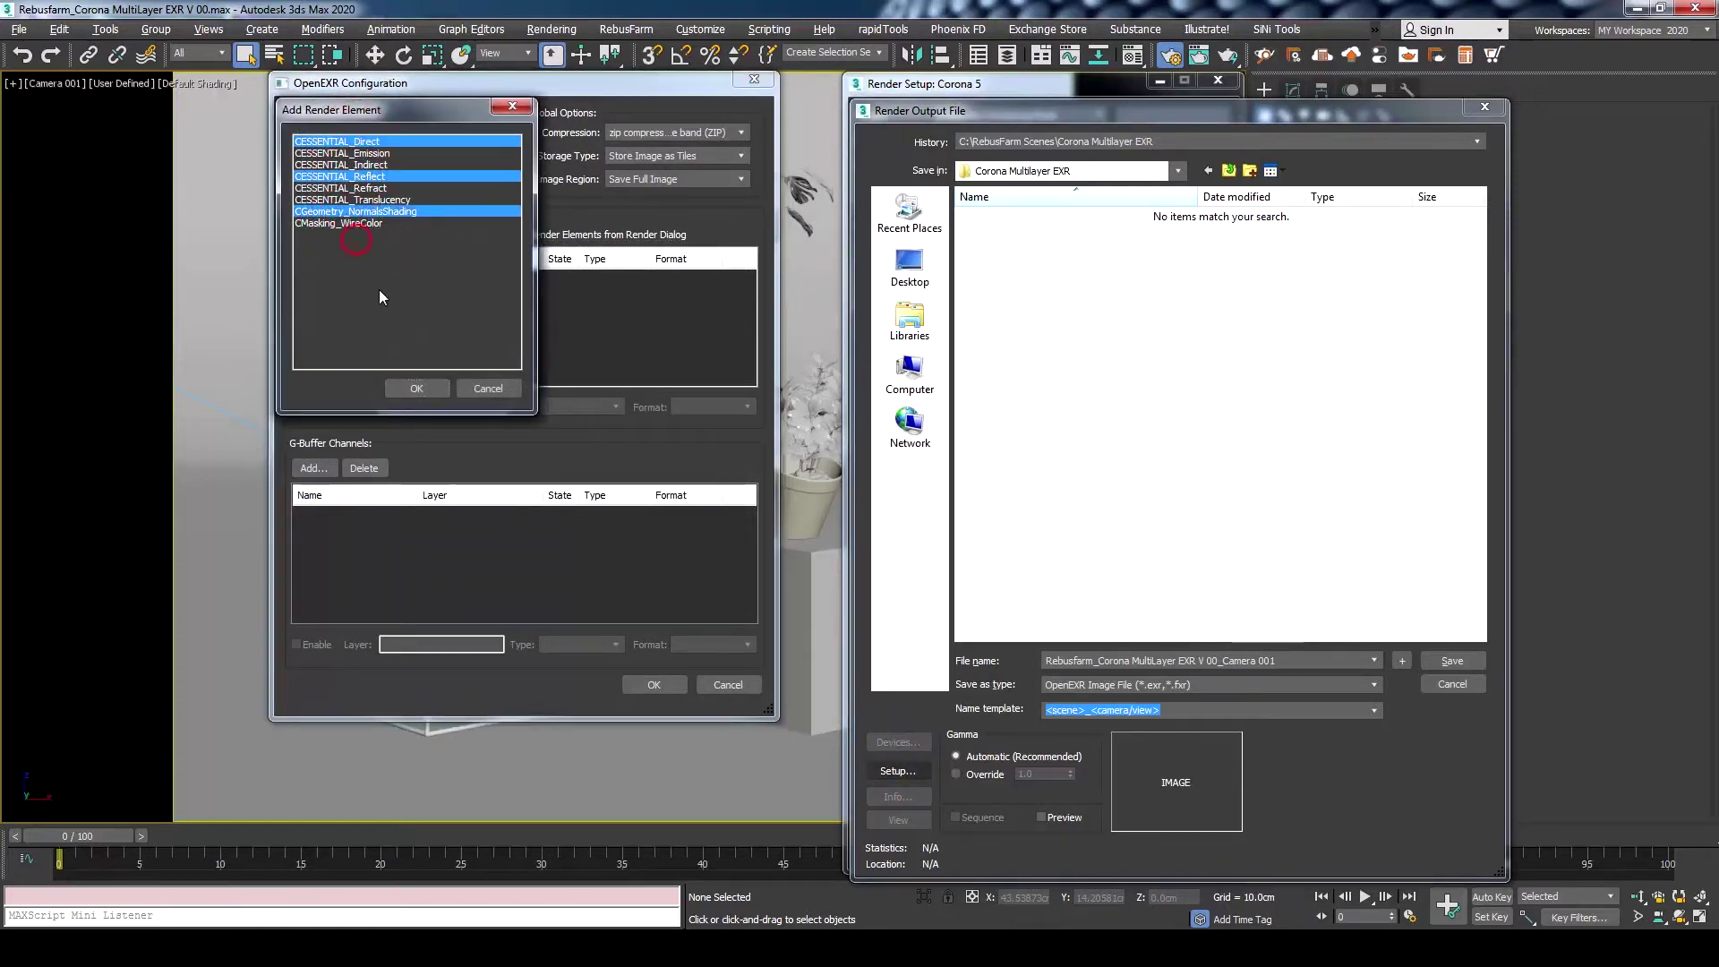
click(416, 388)
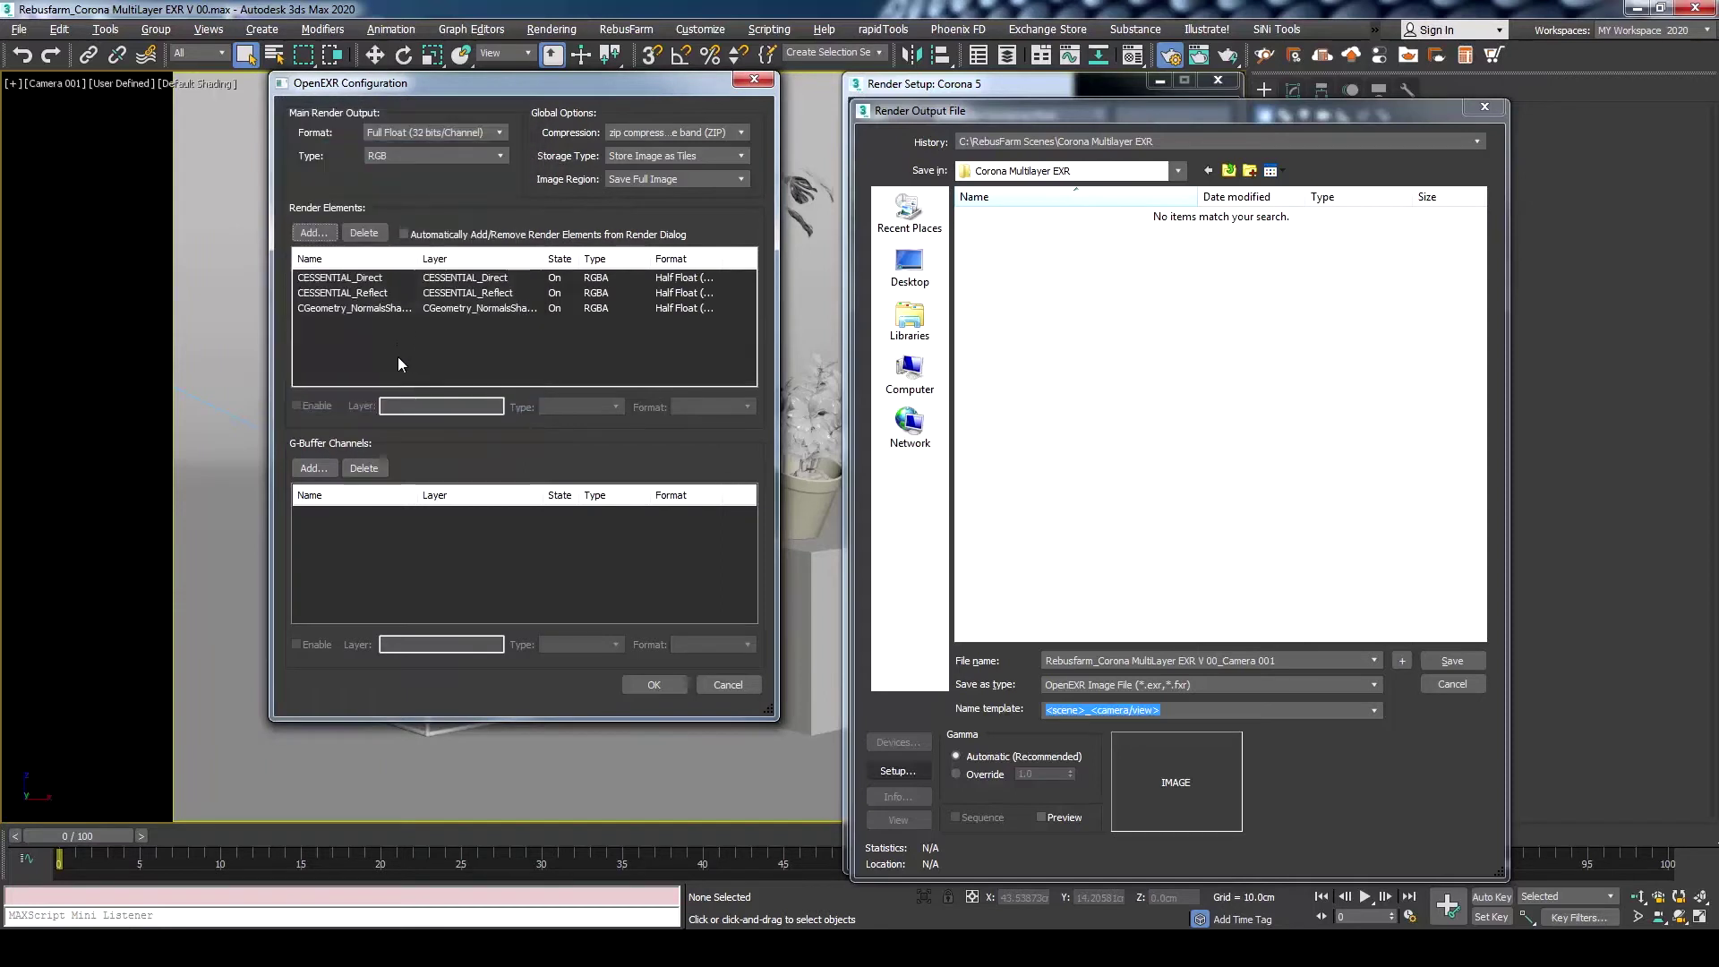
Switch back to including all render elements automatically, confirm Full Float, and save the .exr output path.
click(404, 235)
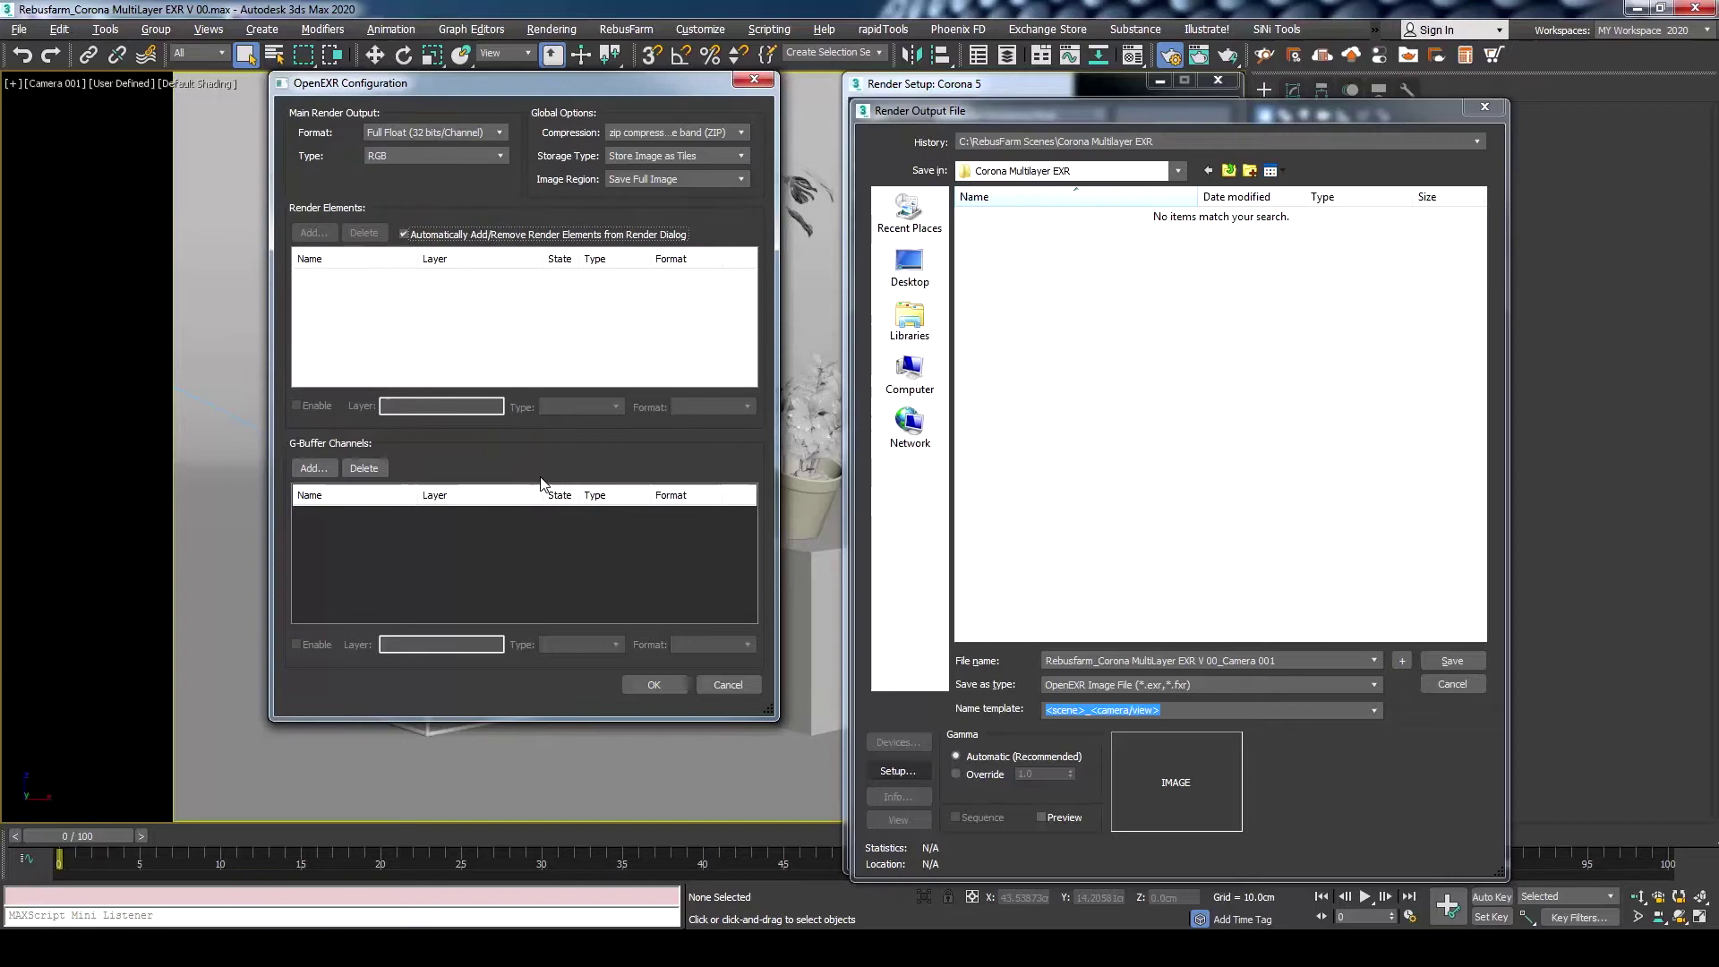
click(654, 685)
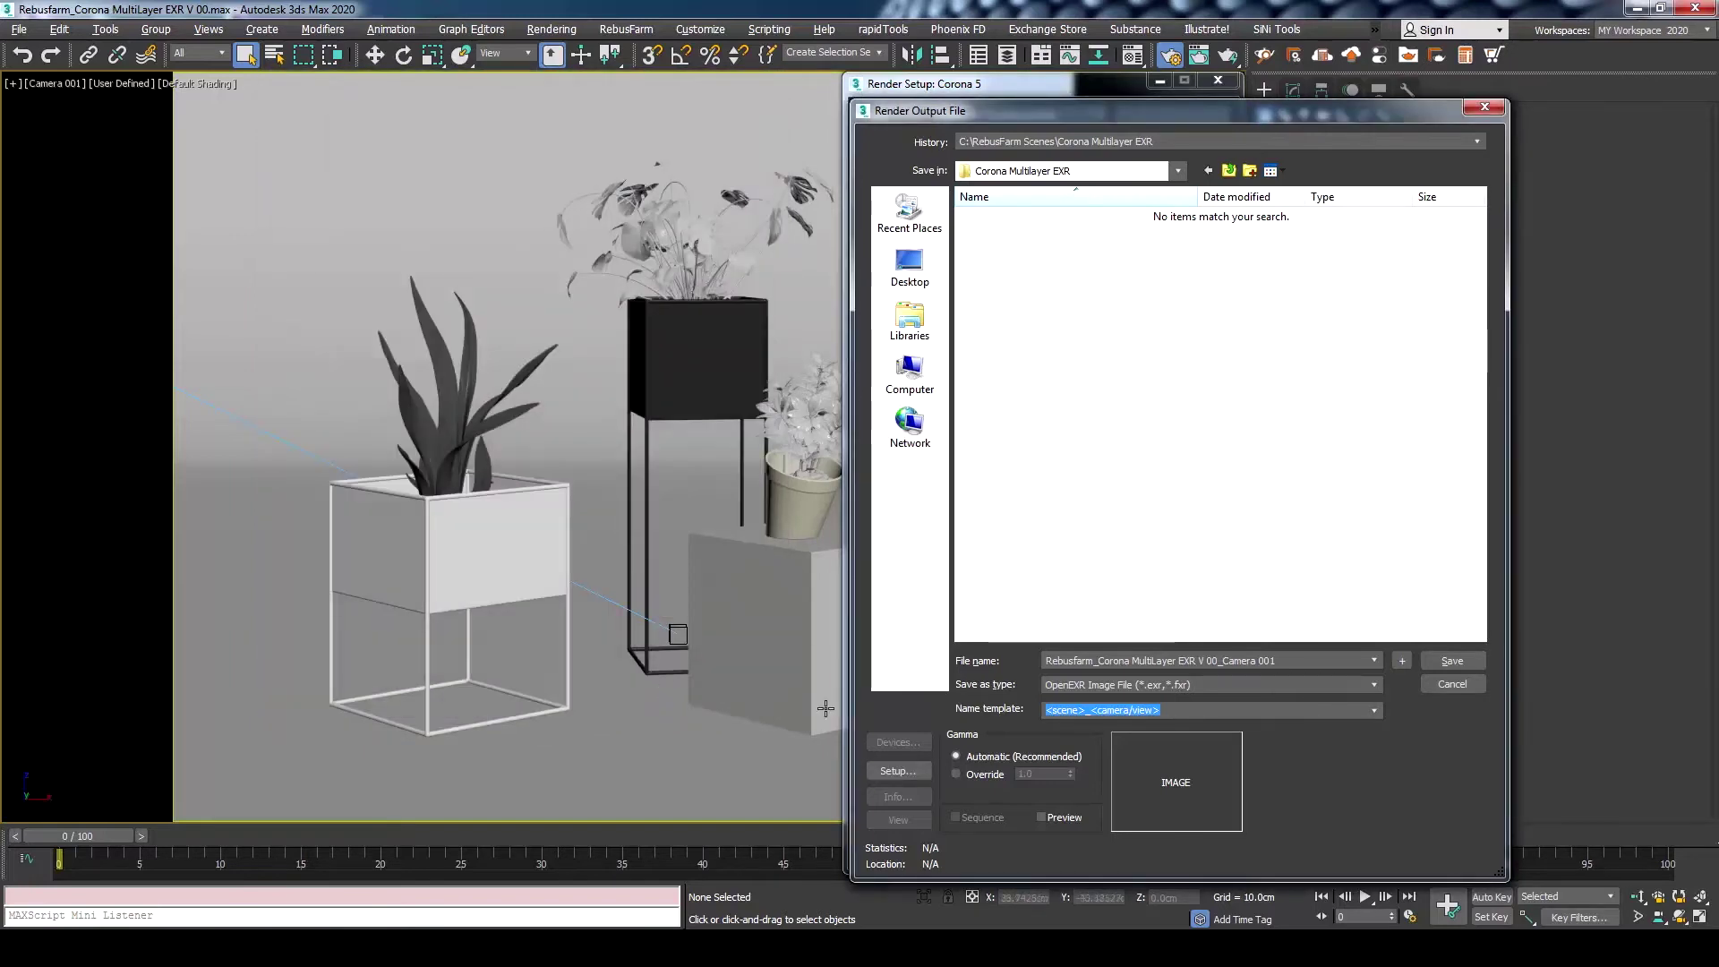
click(1446, 661)
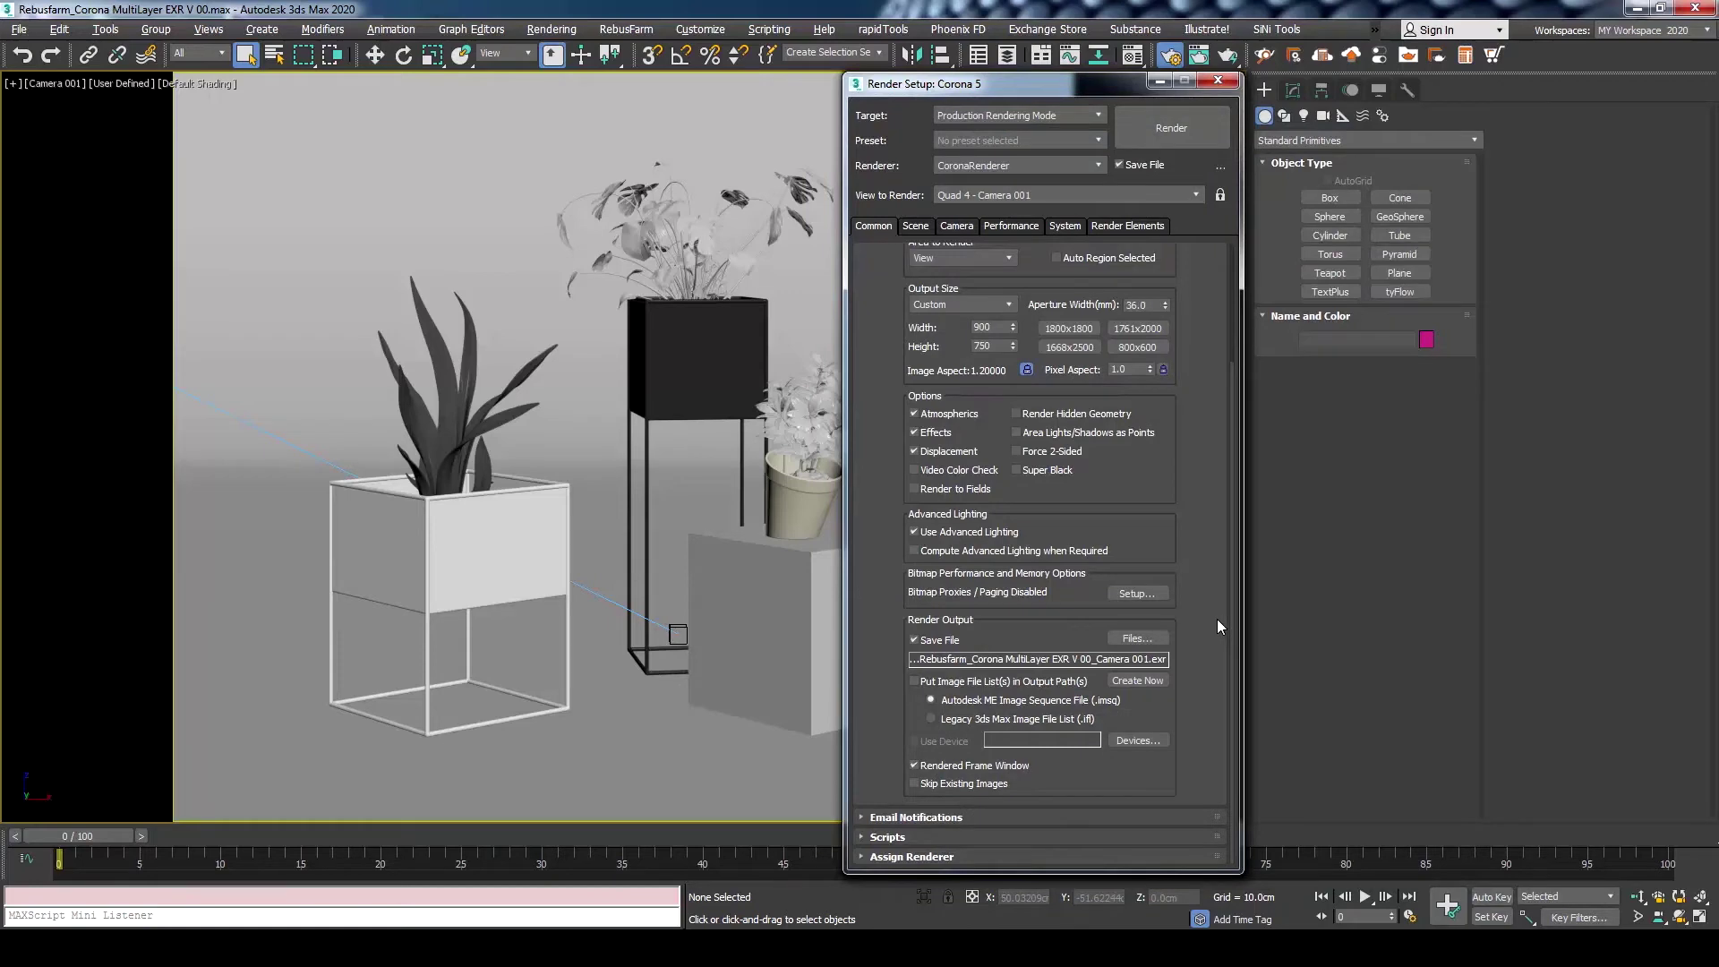
Open the RebusFarm submission settings with Activate autostart left on.
click(1295, 56)
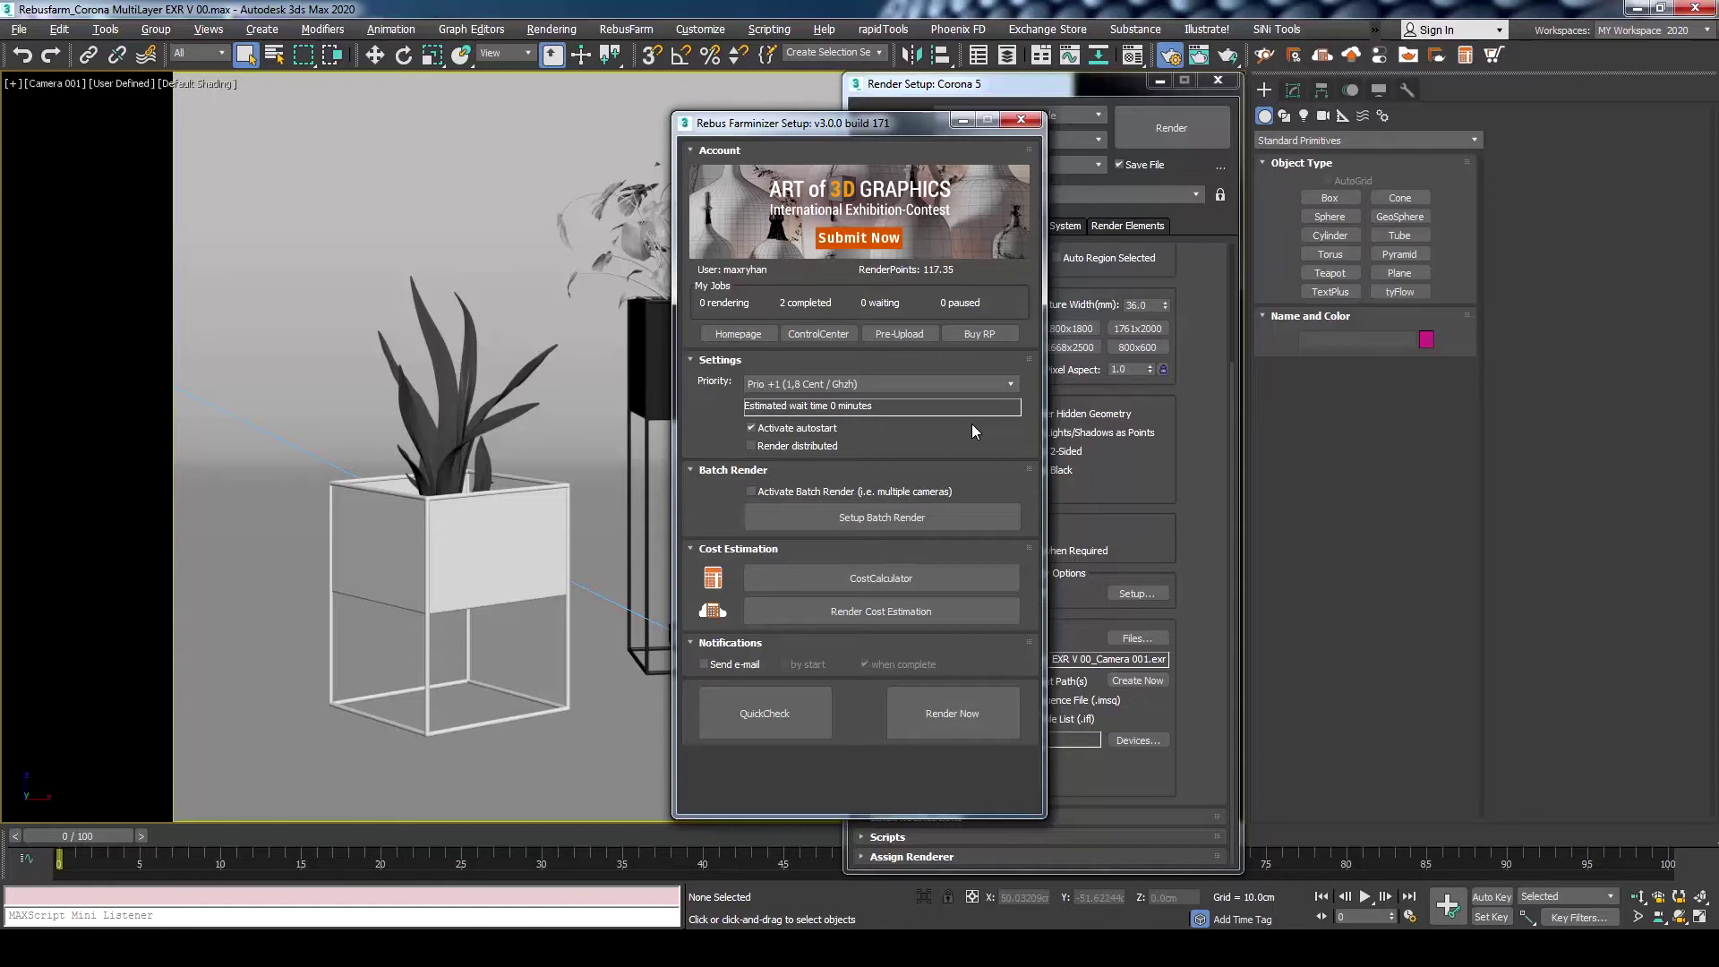
click(815, 431)
click(833, 435)
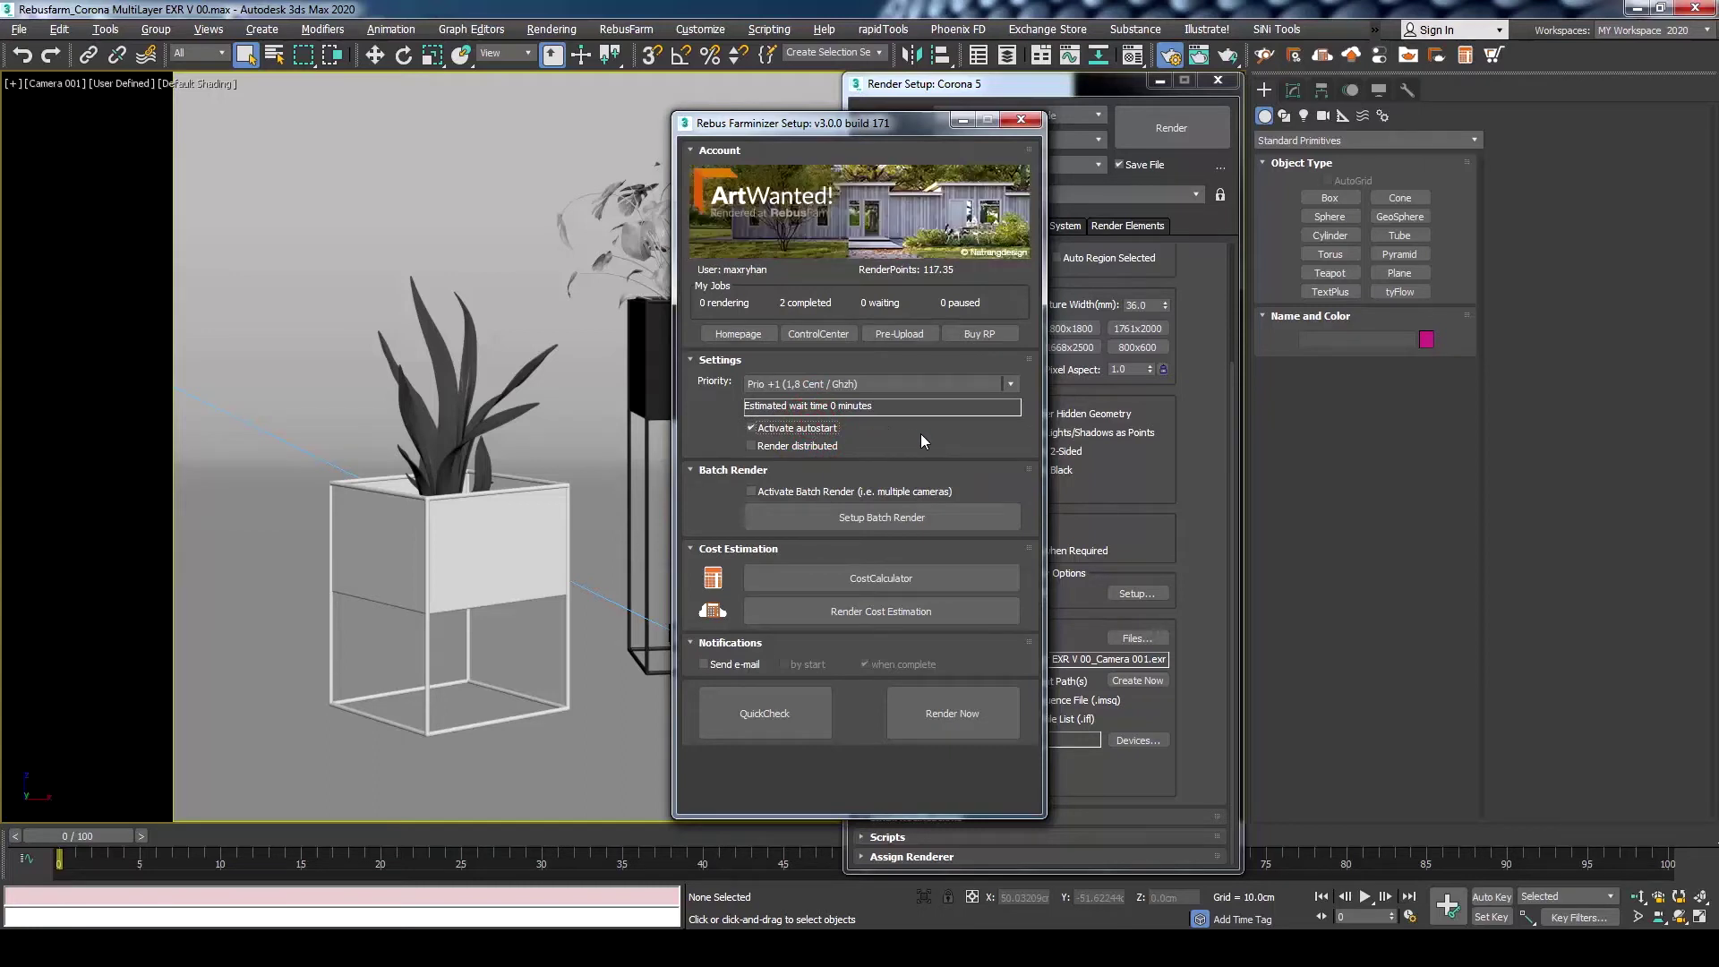
Render Now, send the checked job to RebusFarm, and open it in Control Center.
click(935, 711)
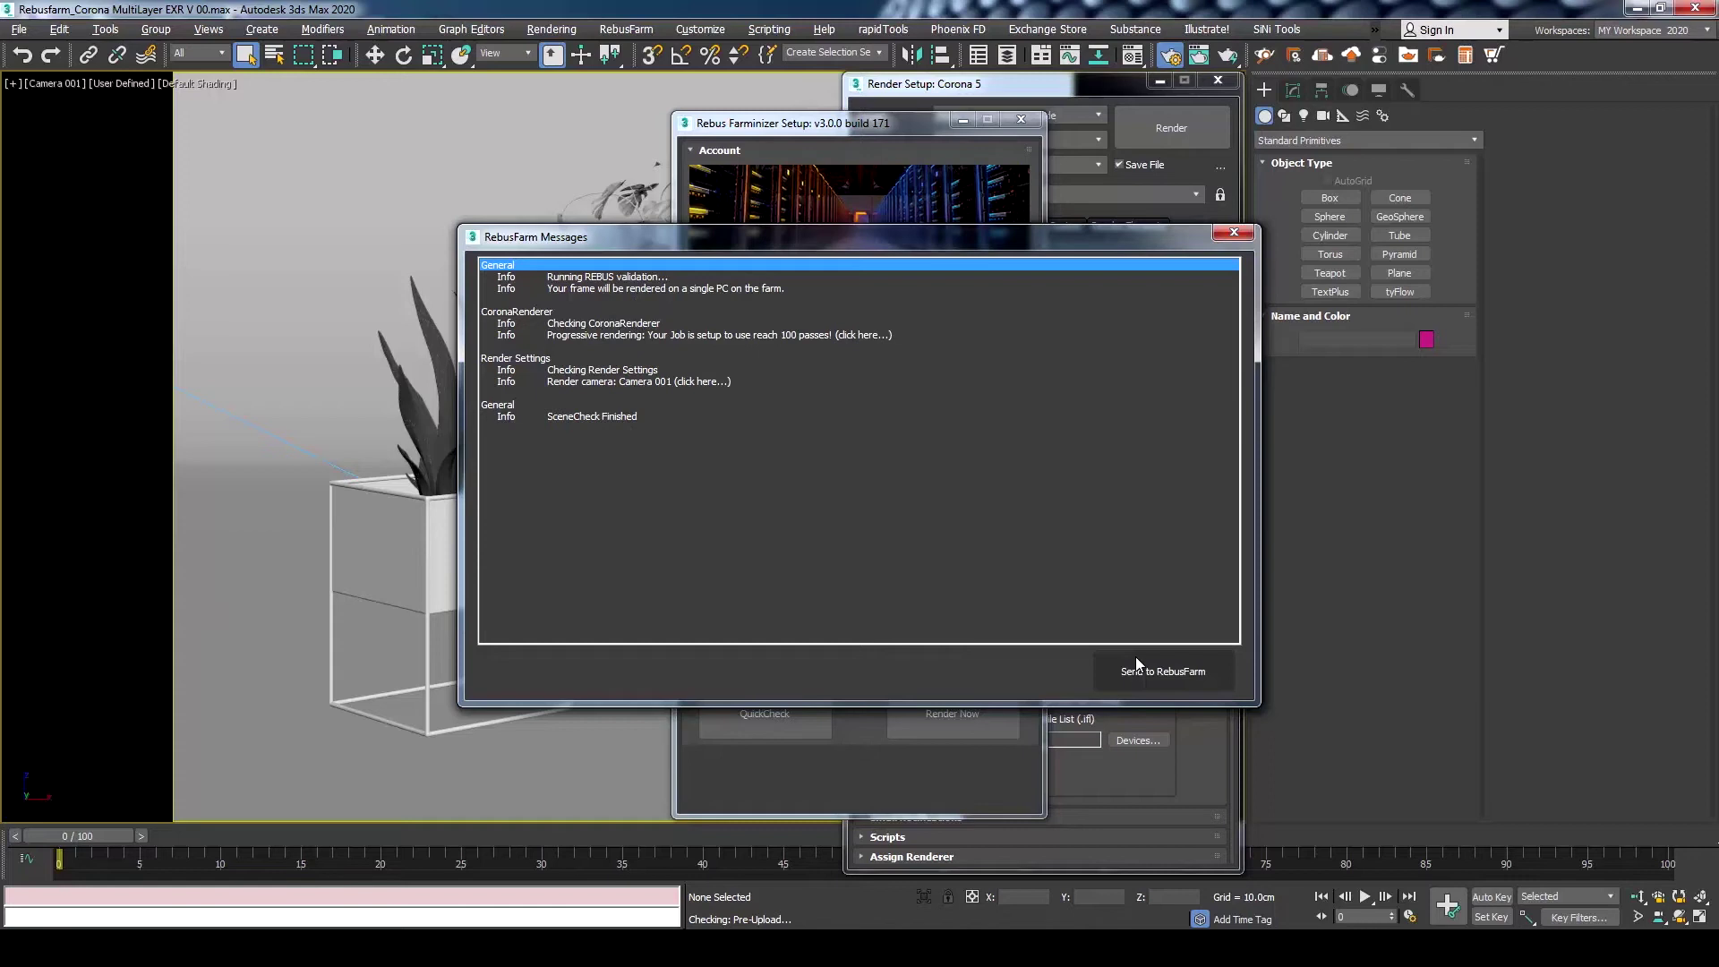
click(1157, 671)
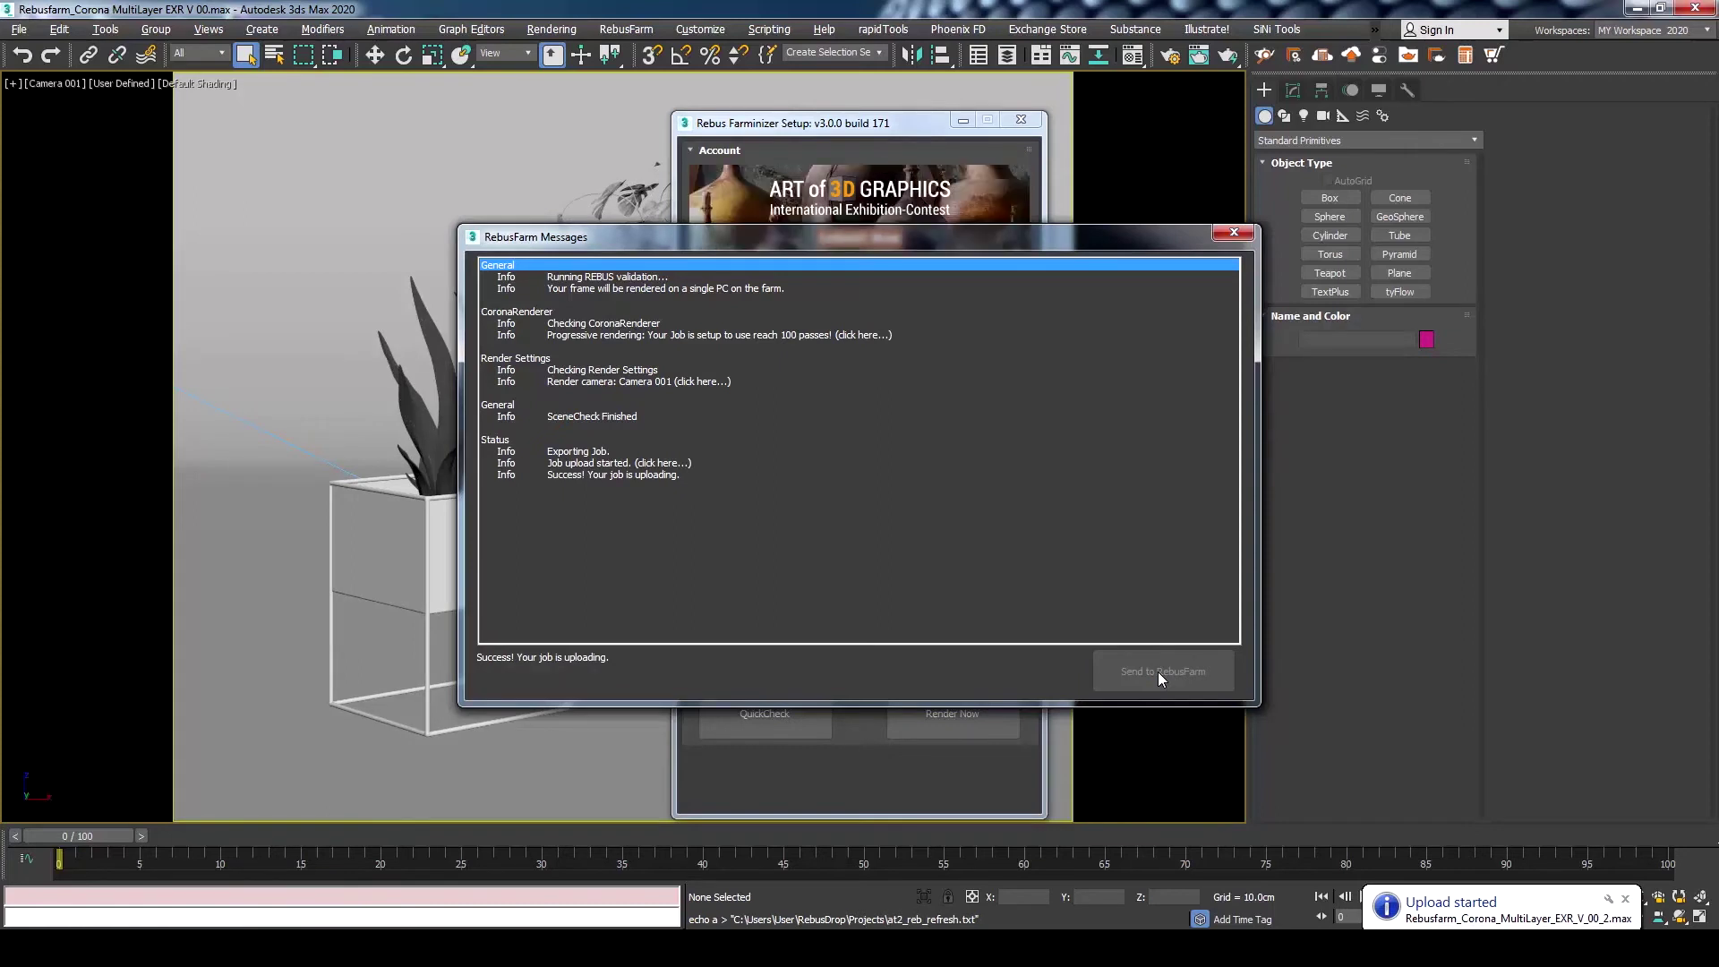
click(641, 467)
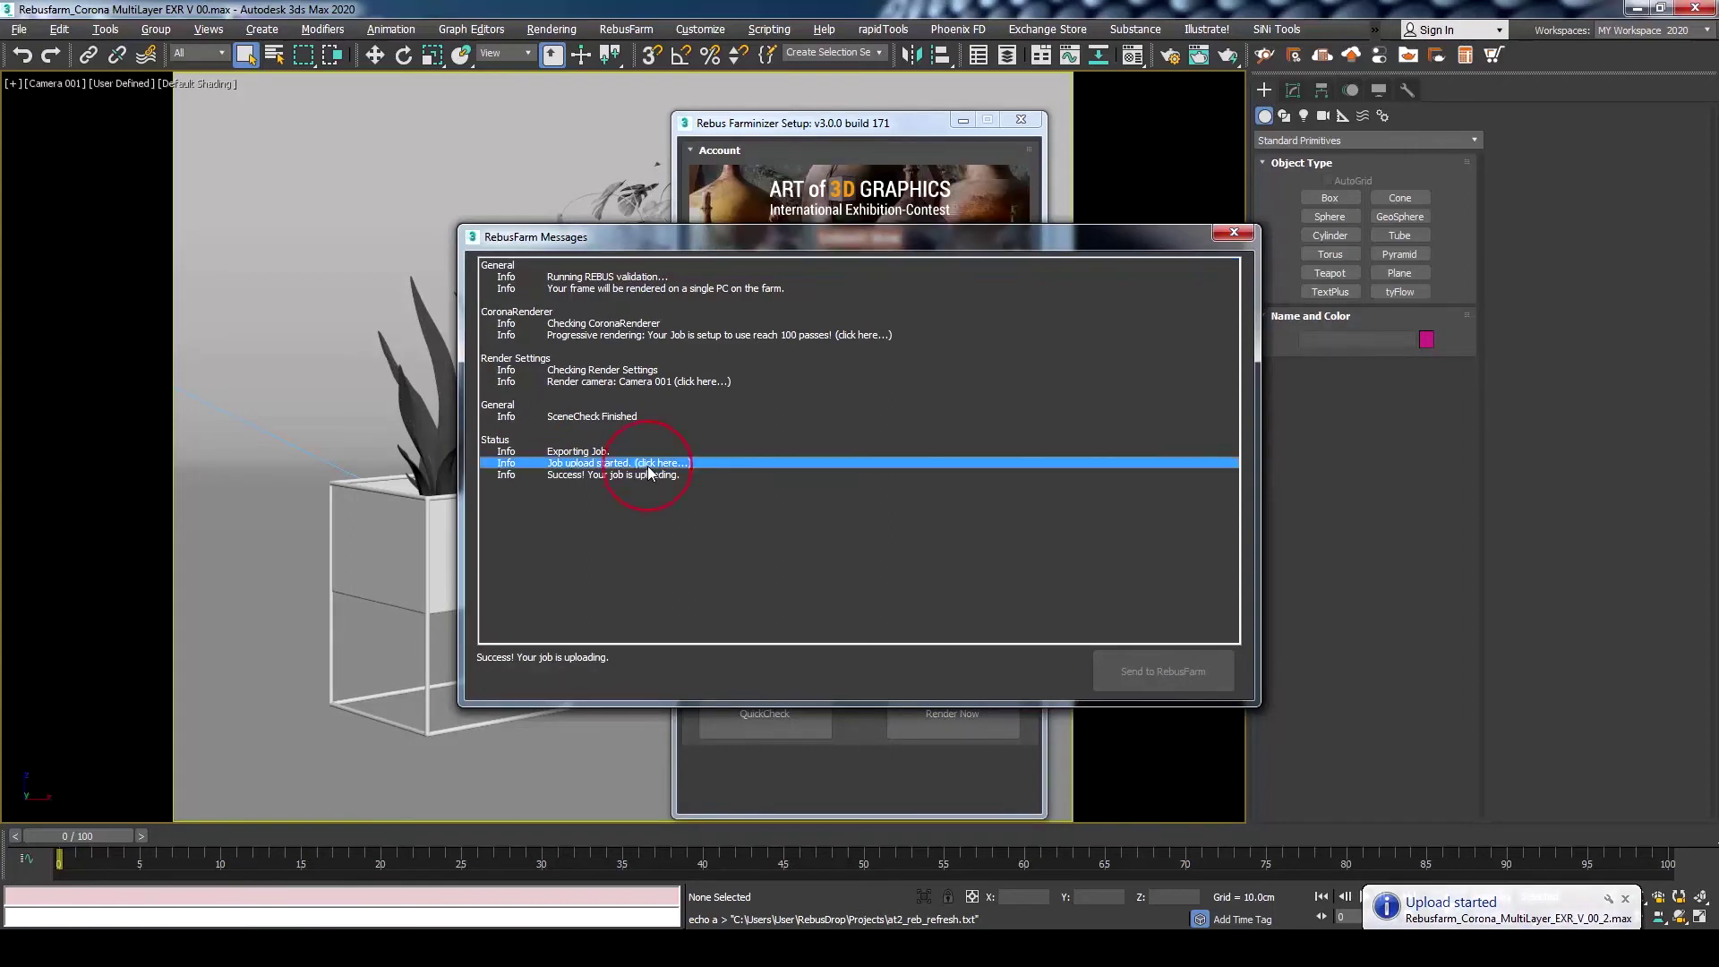
click(188, 572)
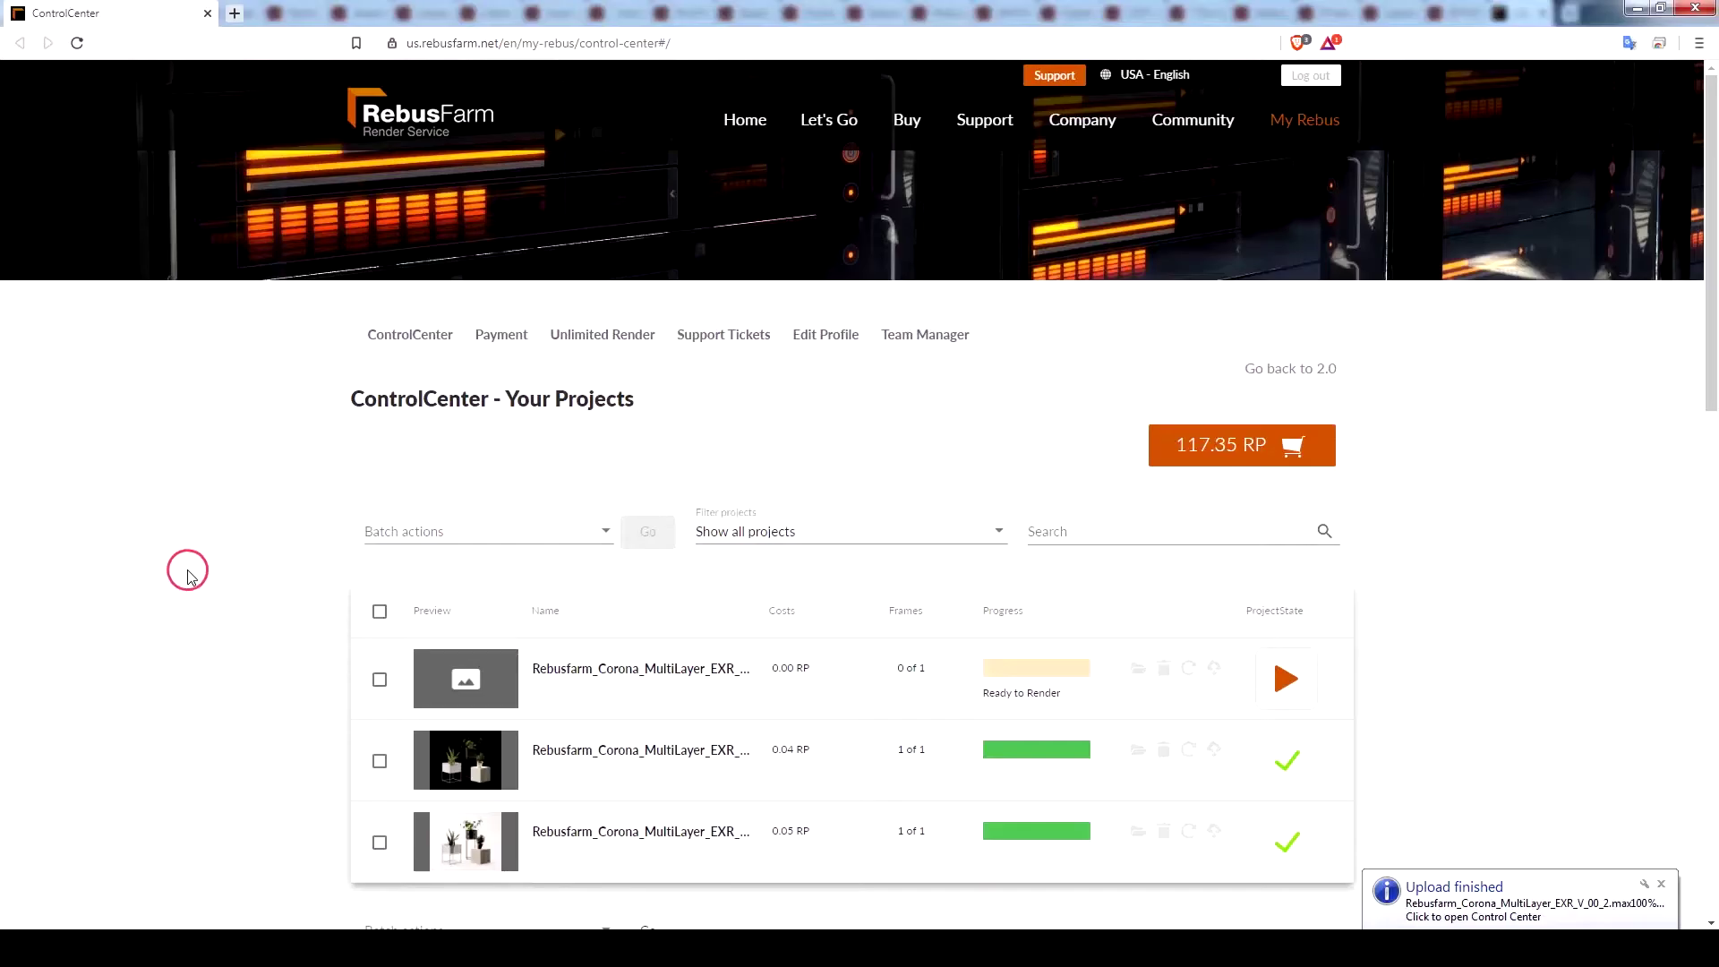
Expand the job details, preview the Translucency and Emission passes, then the full colour render.
click(627, 671)
scroll(630, 678, down, 2)
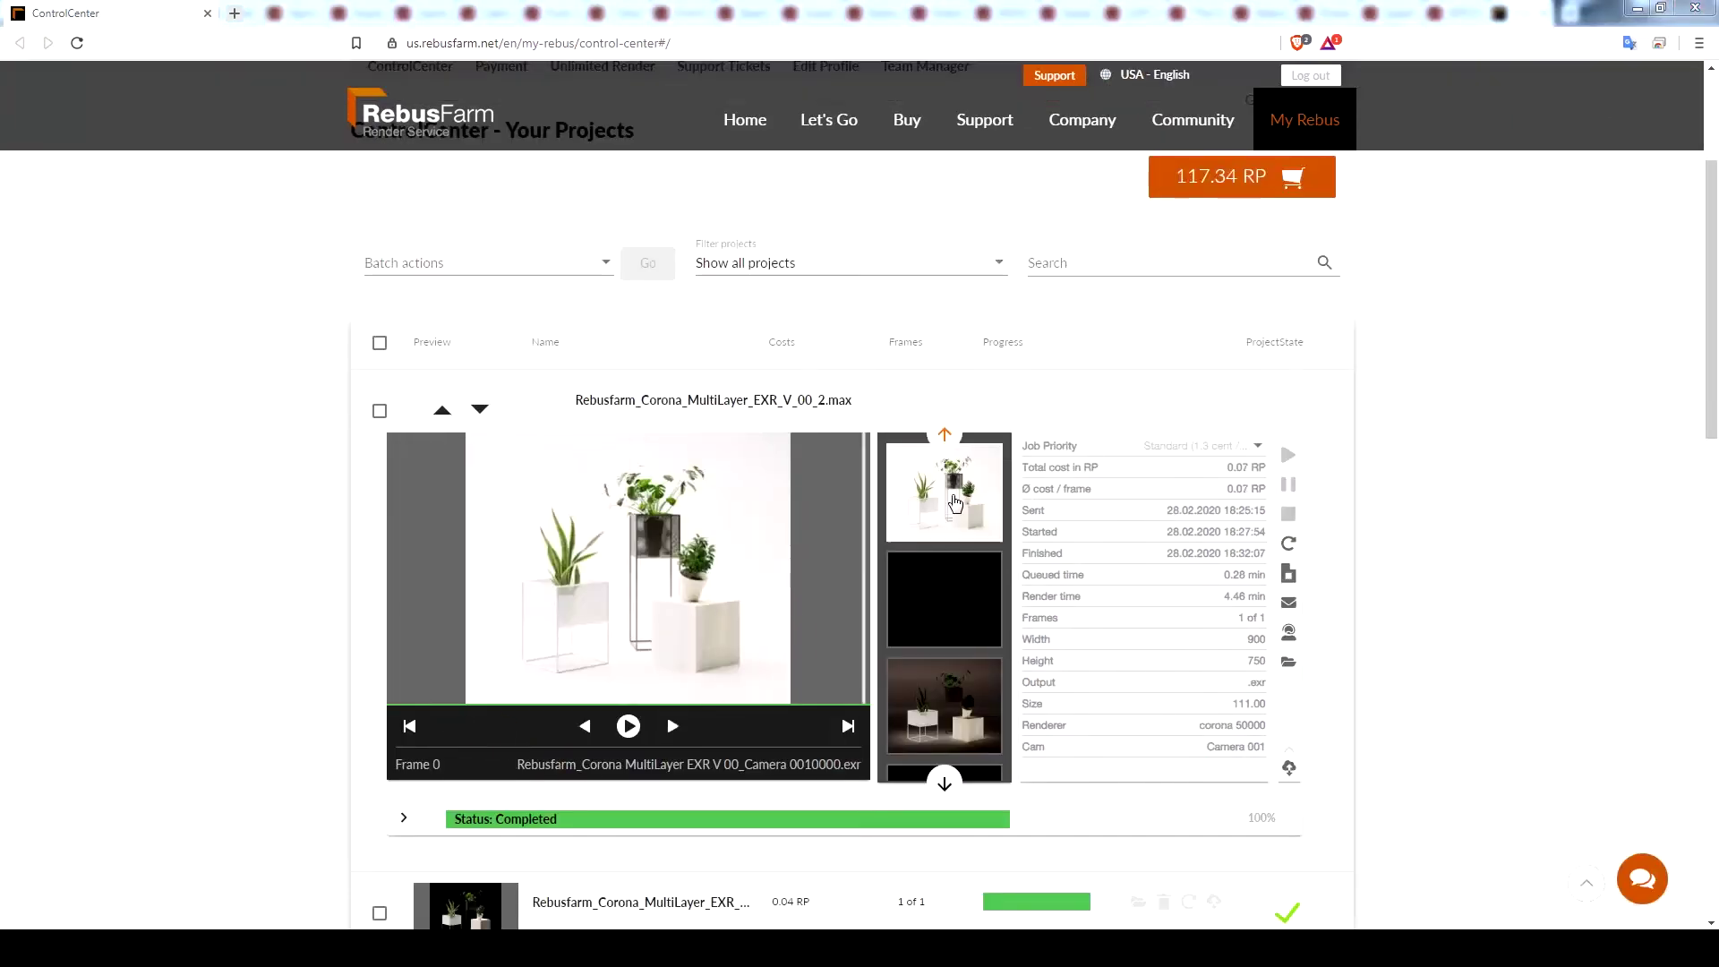
scroll(958, 614, down, 3)
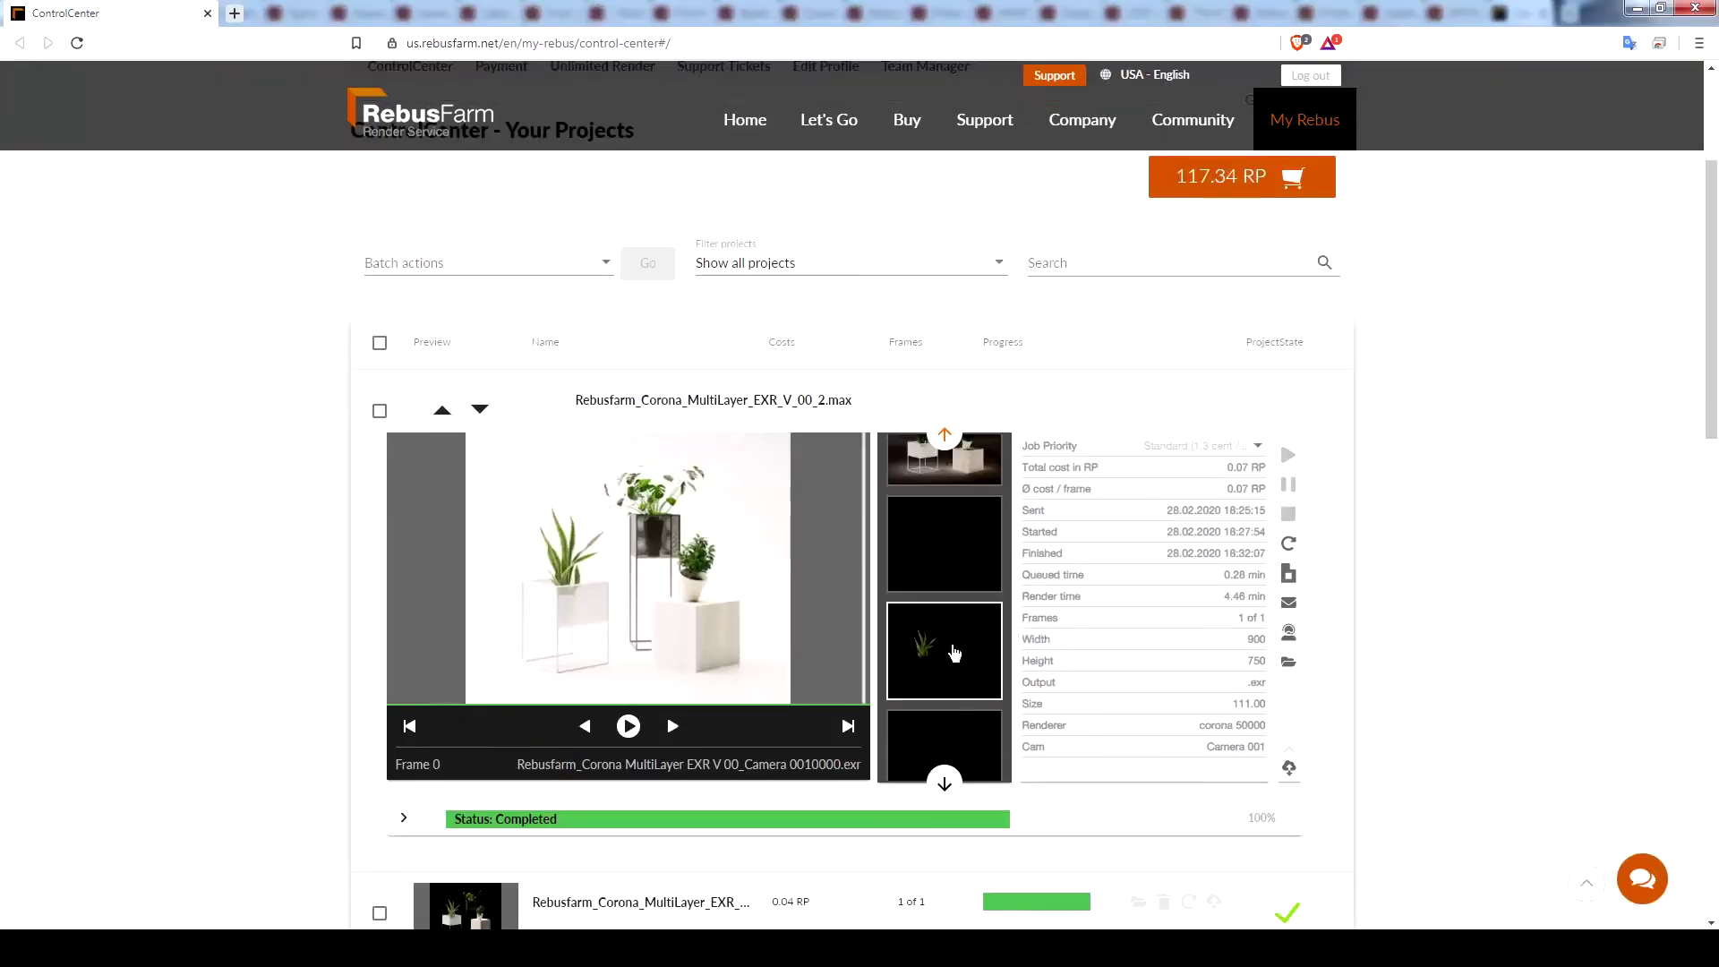
click(952, 652)
scroll(949, 618, up, 2)
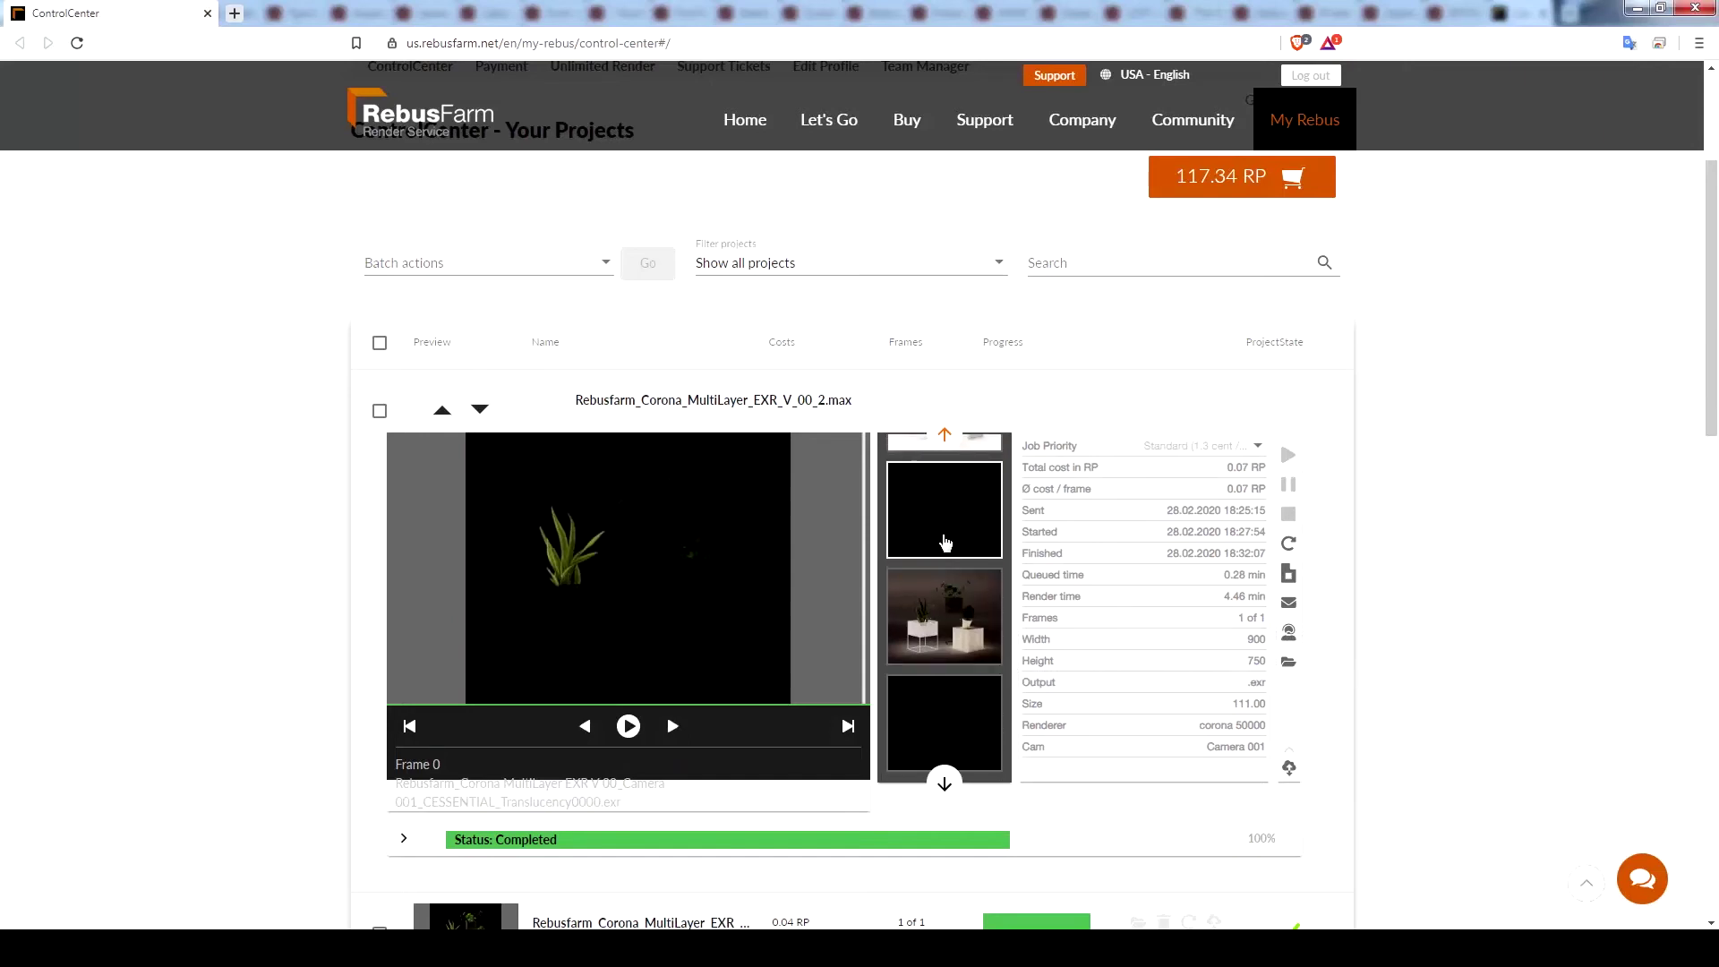
click(944, 541)
drag(603, 804, 480, 803)
scroll(982, 631, up, 1)
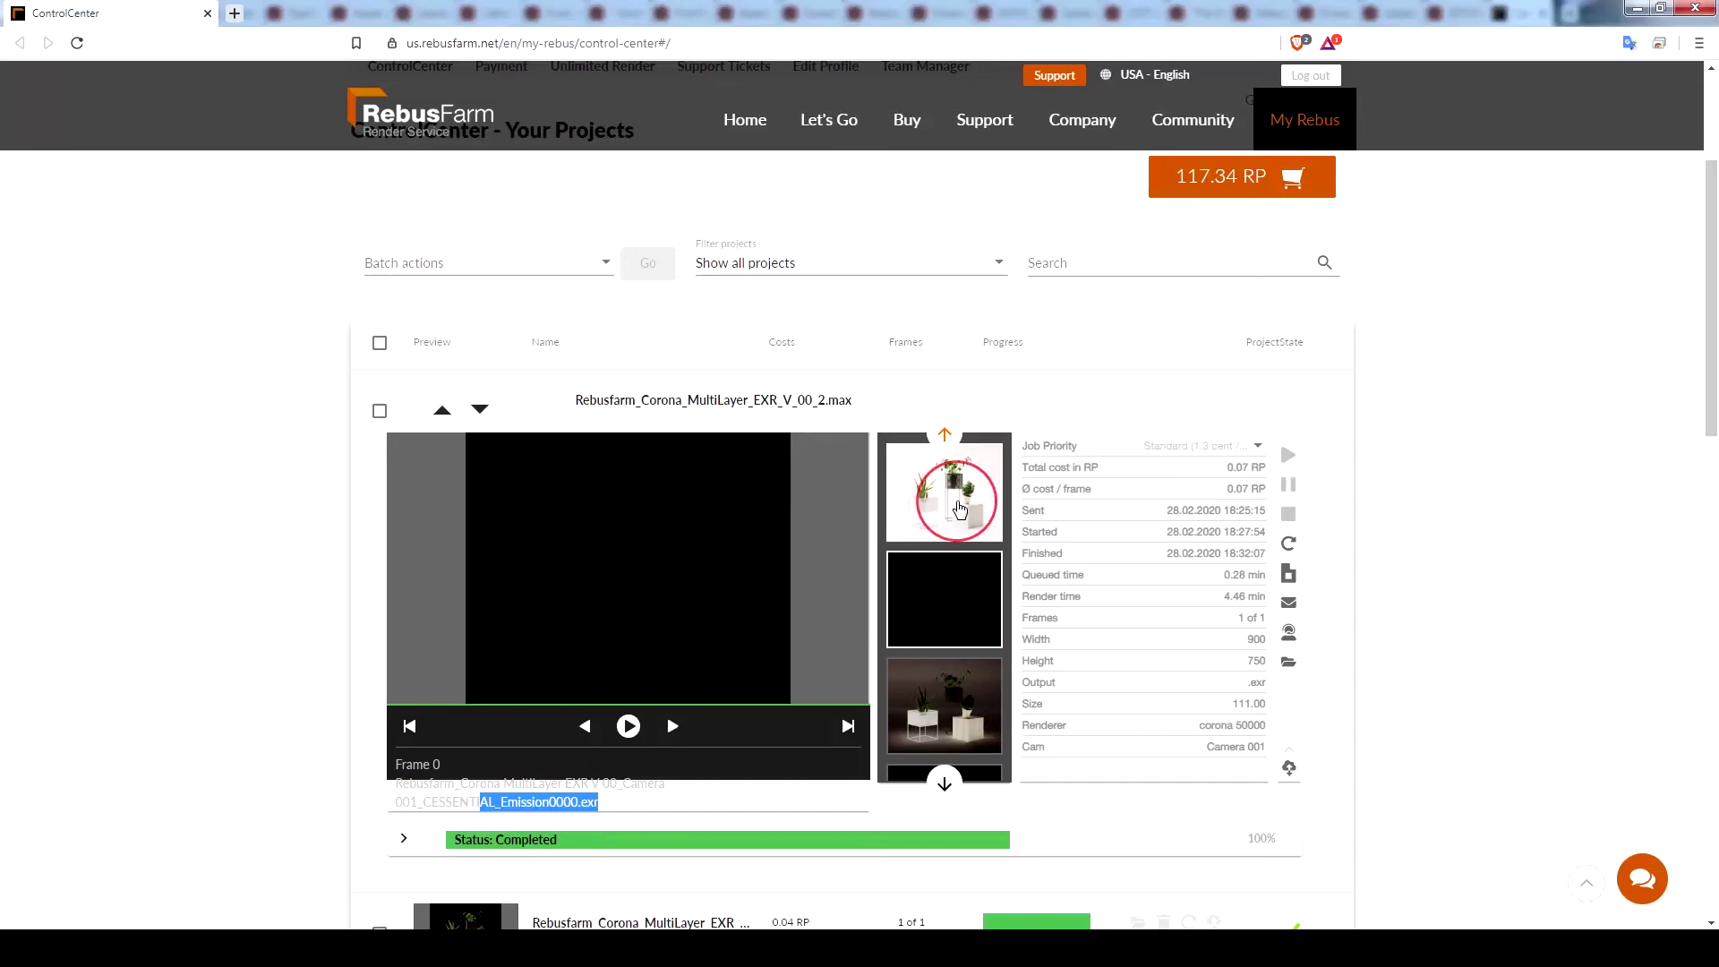
click(949, 499)
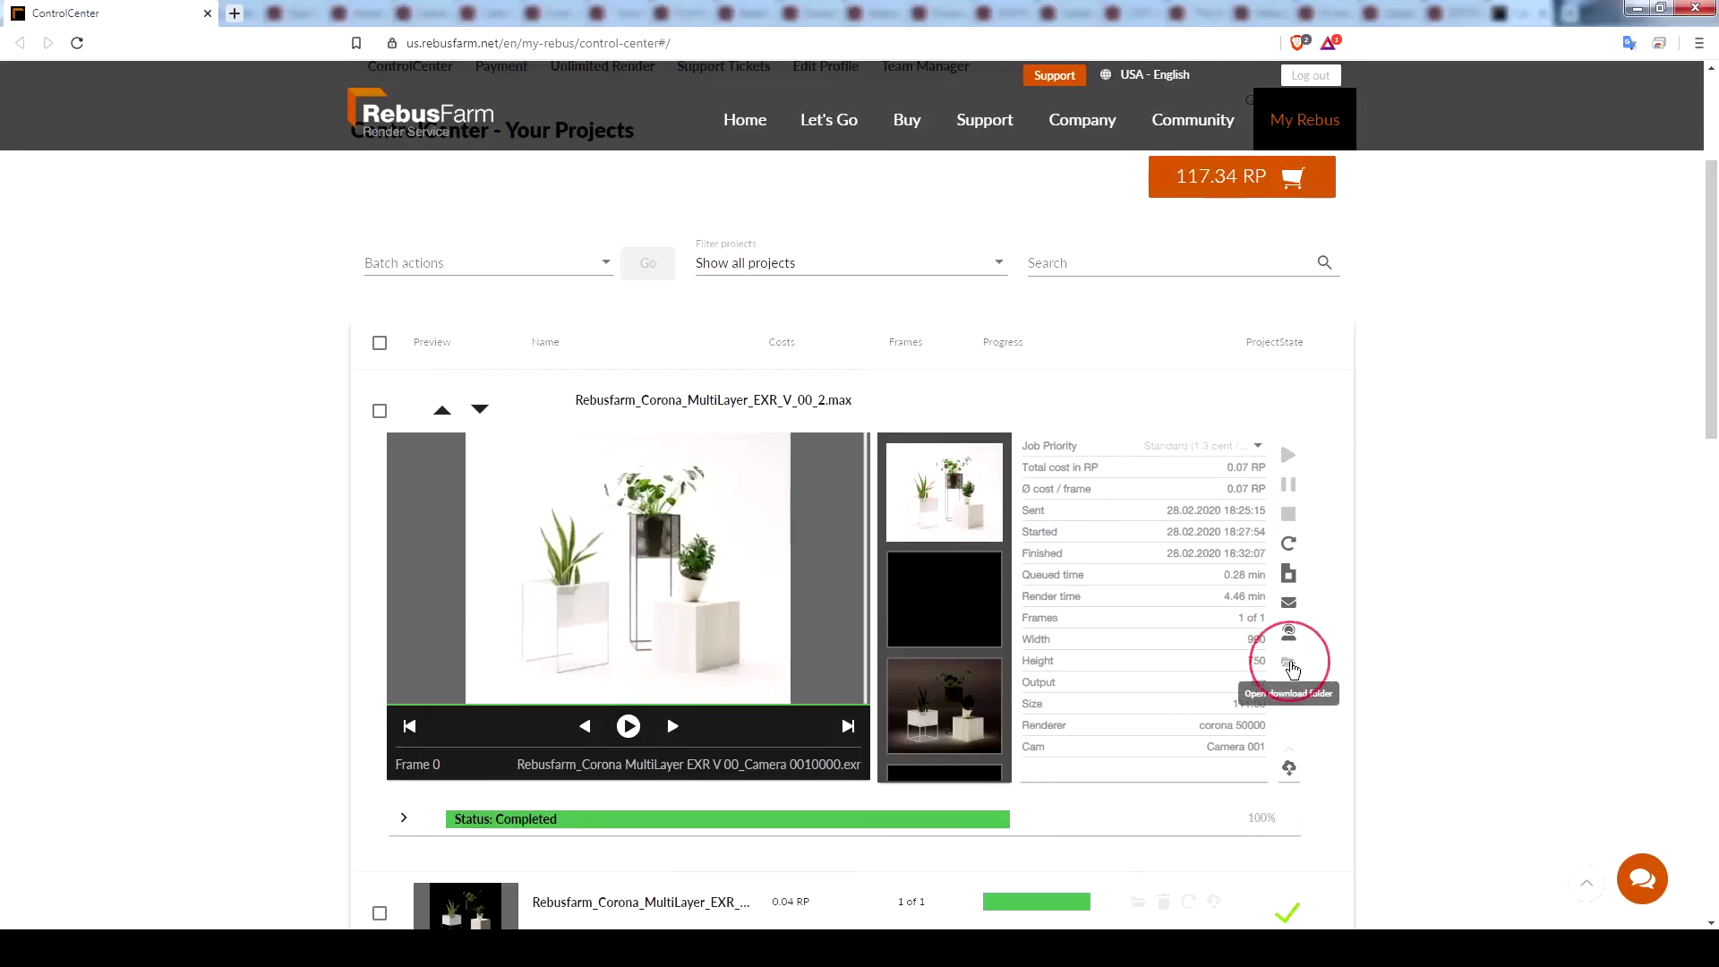
Open the download folder and drag the combined 0010000.exr onto Photoshop.
click(1288, 663)
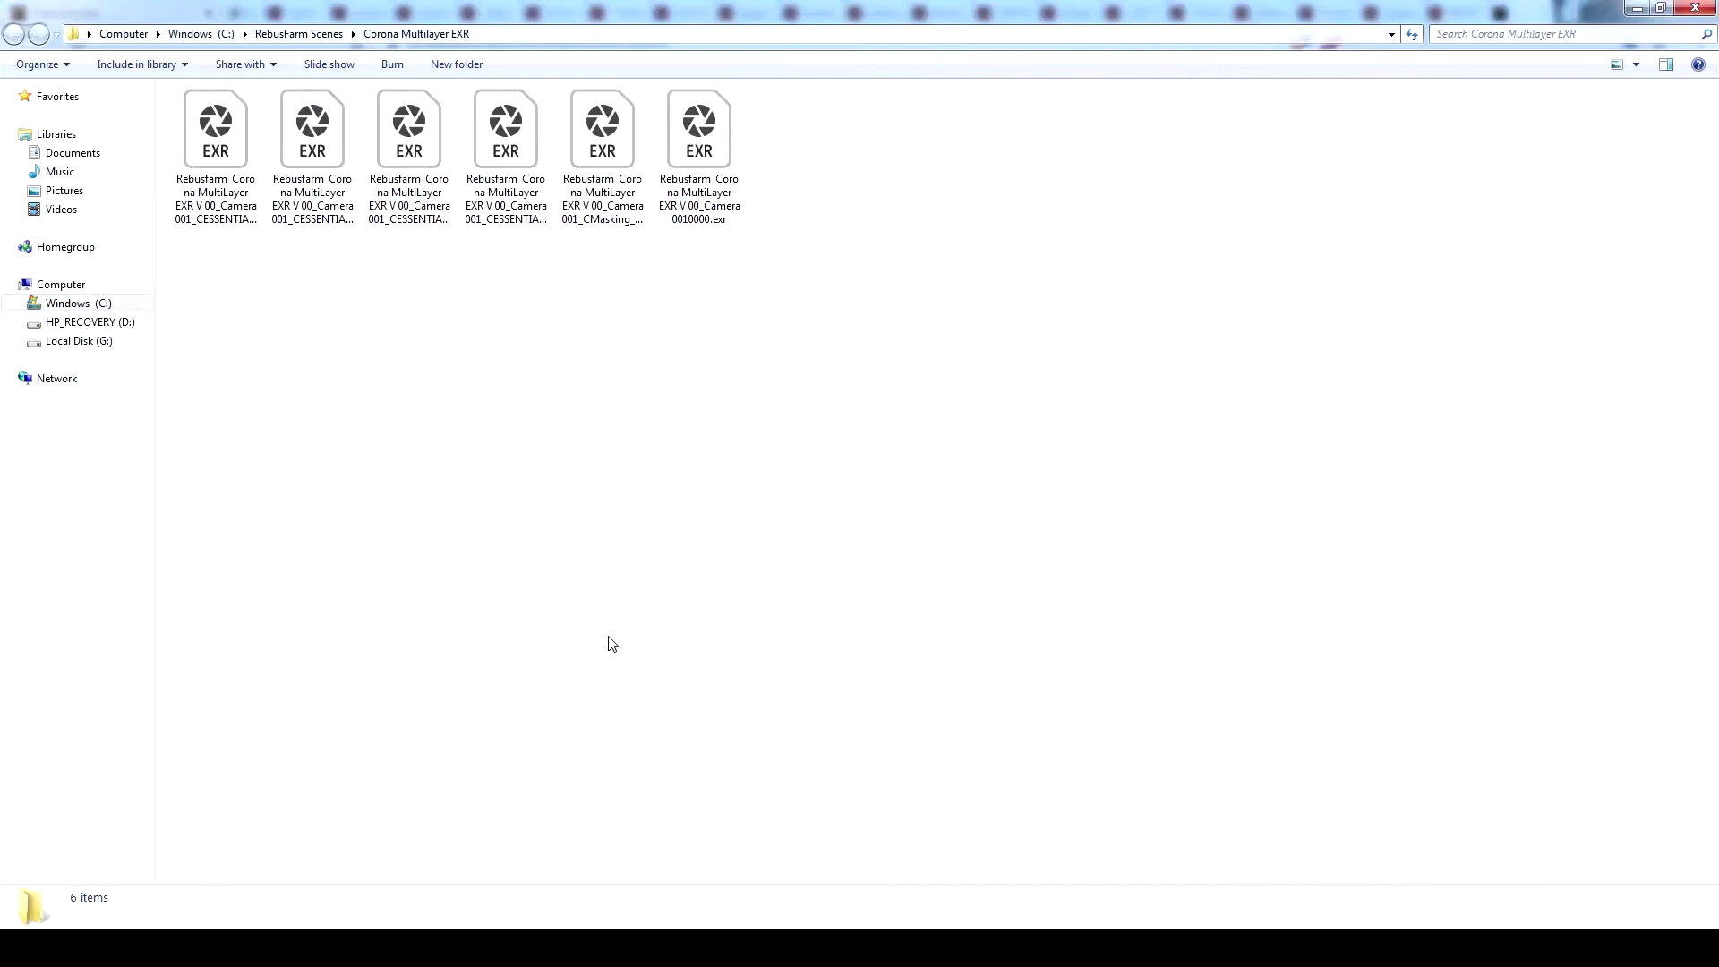
drag(721, 133, 761, 385)
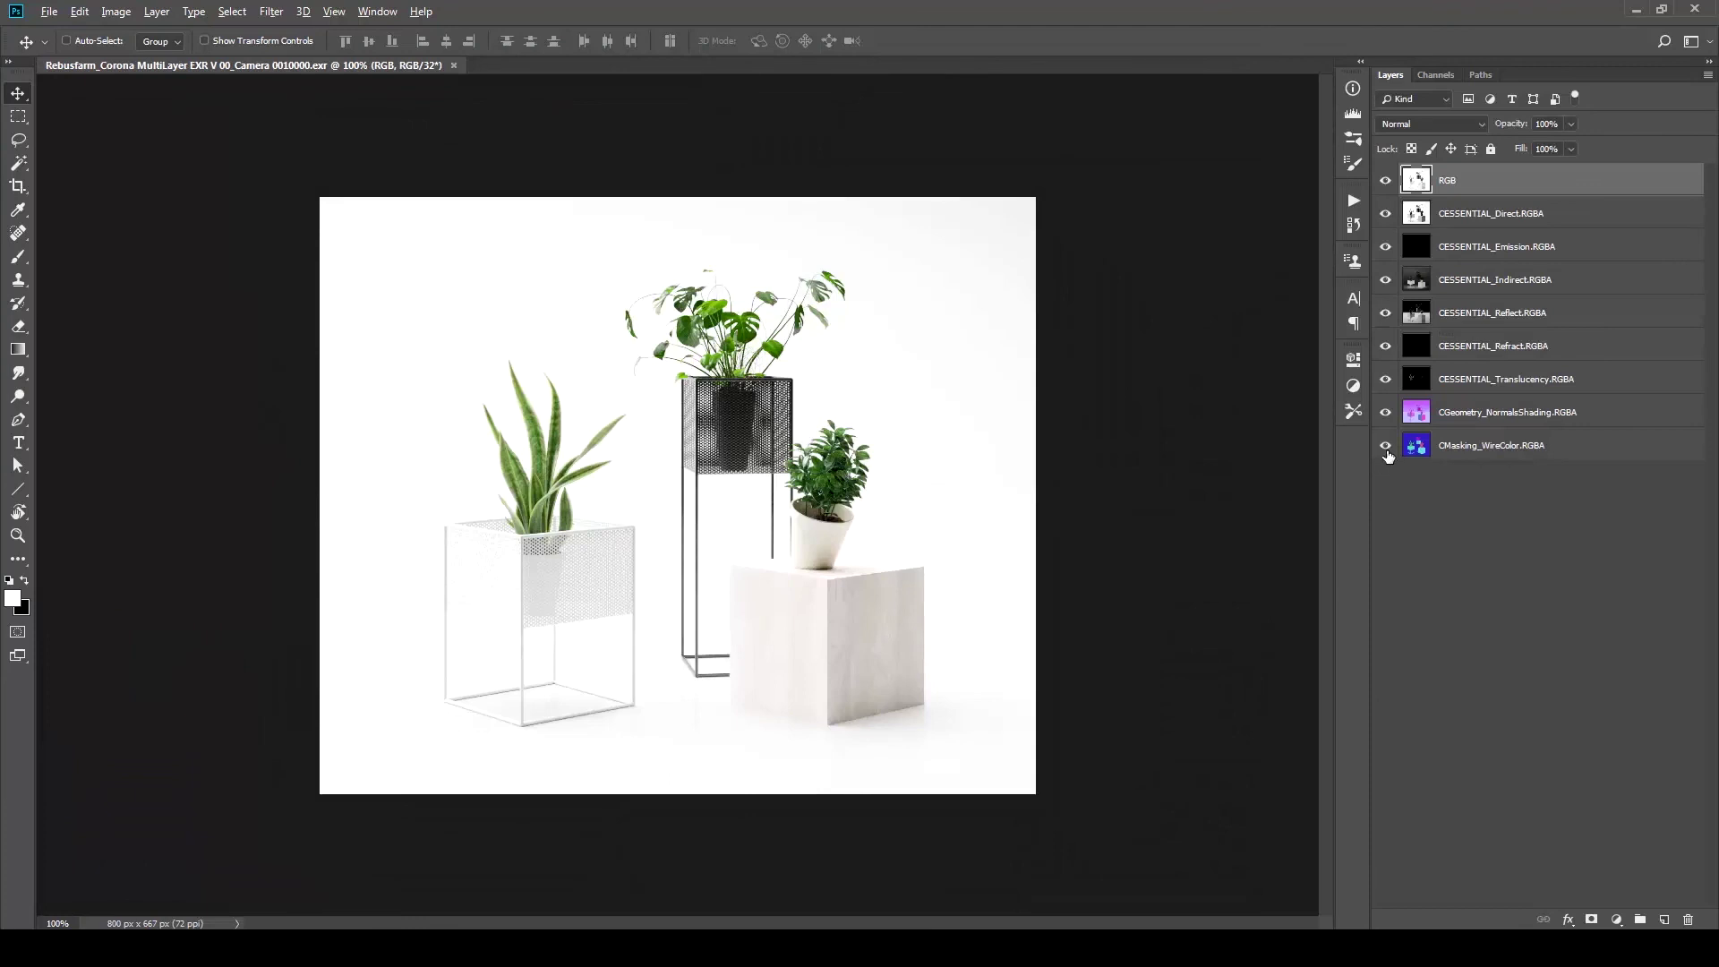
Solo the WireColor layer, then reveal NormalsShading, Translucency, Direct and the RGB layer in turn.
alt+click(1385, 446)
click(1386, 413)
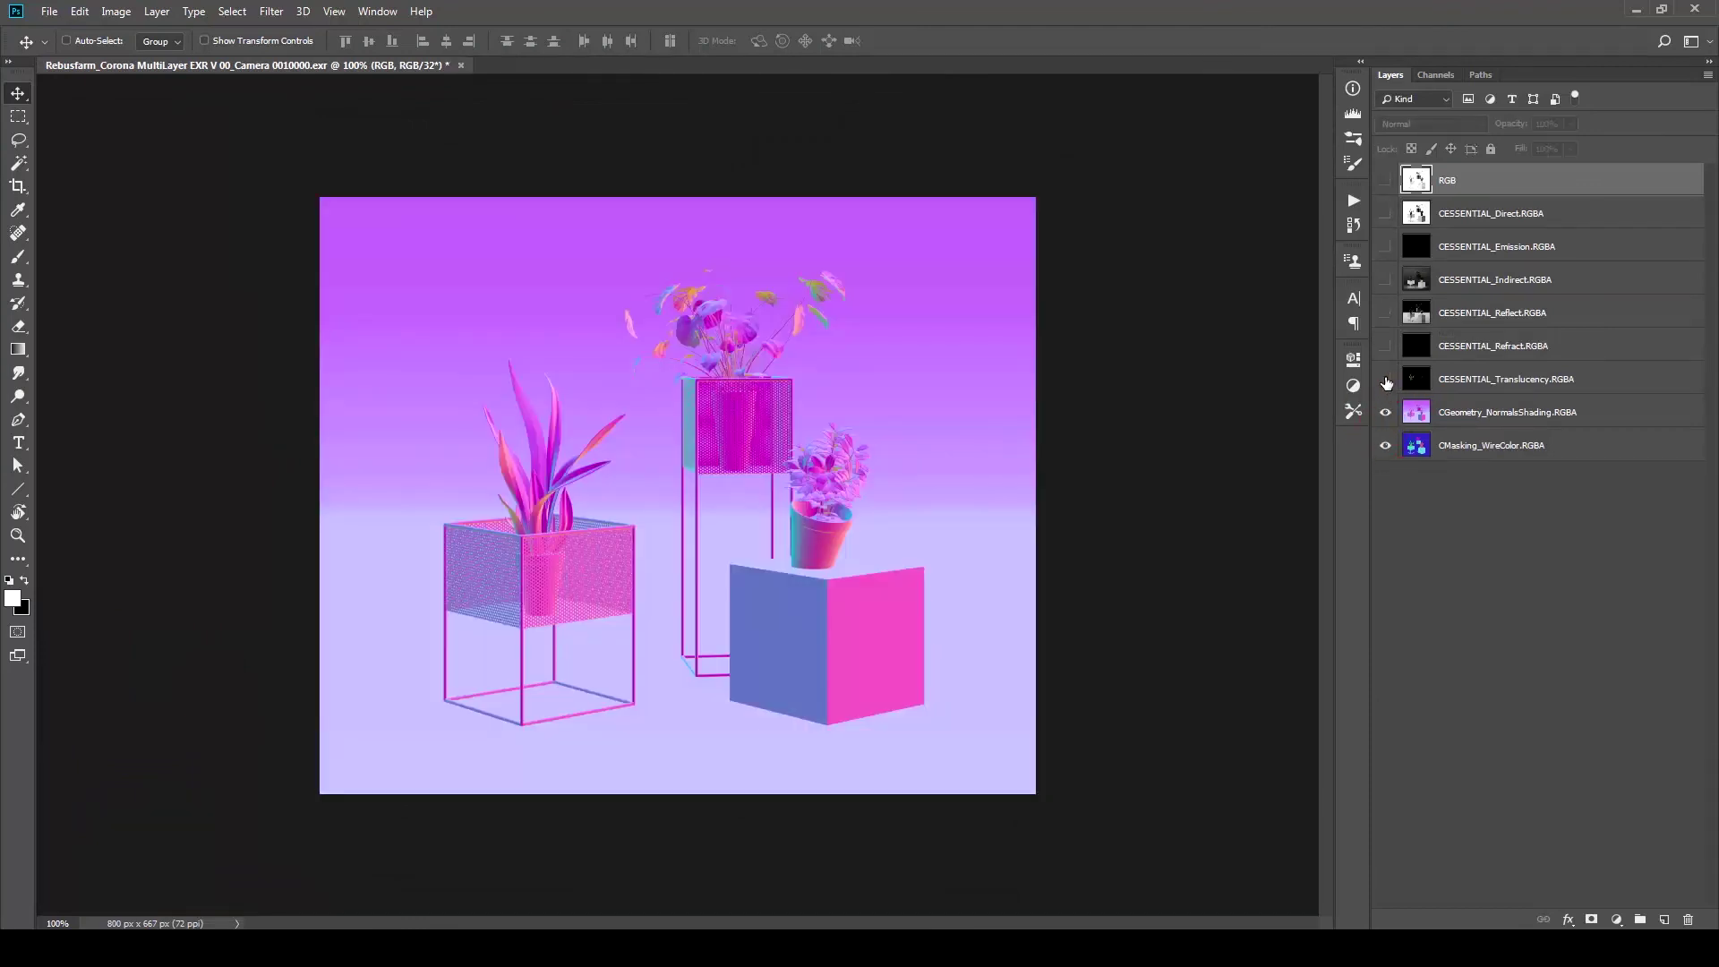
click(1386, 379)
click(1385, 214)
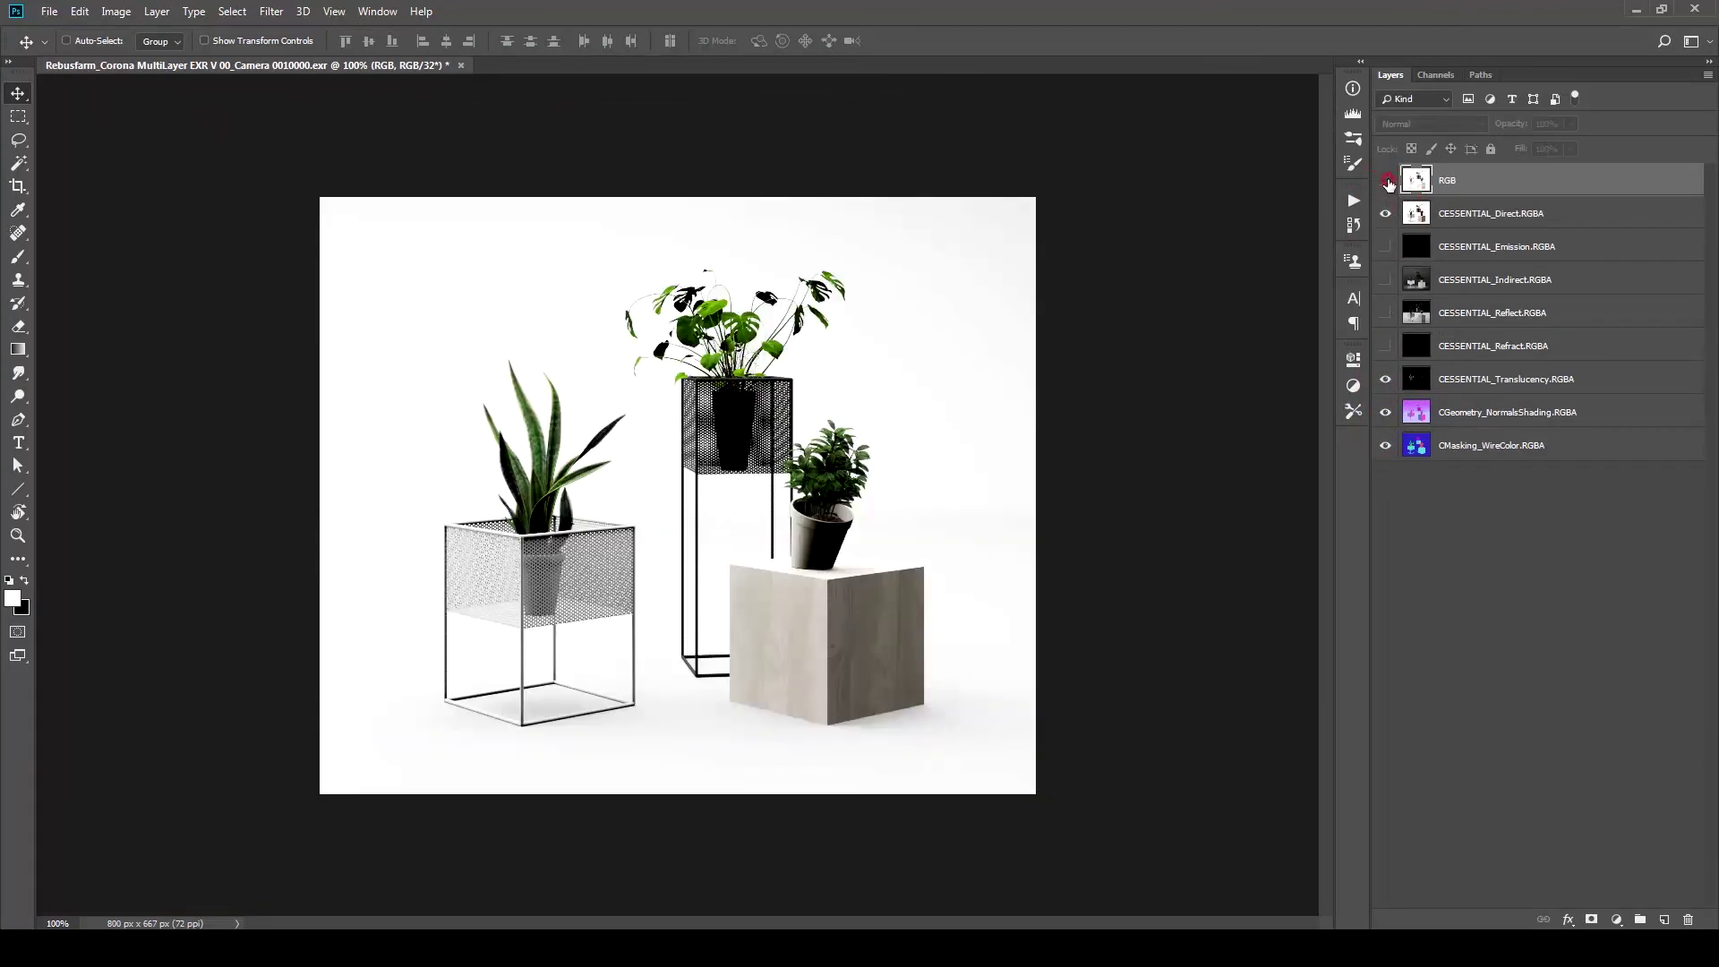
click(1386, 180)
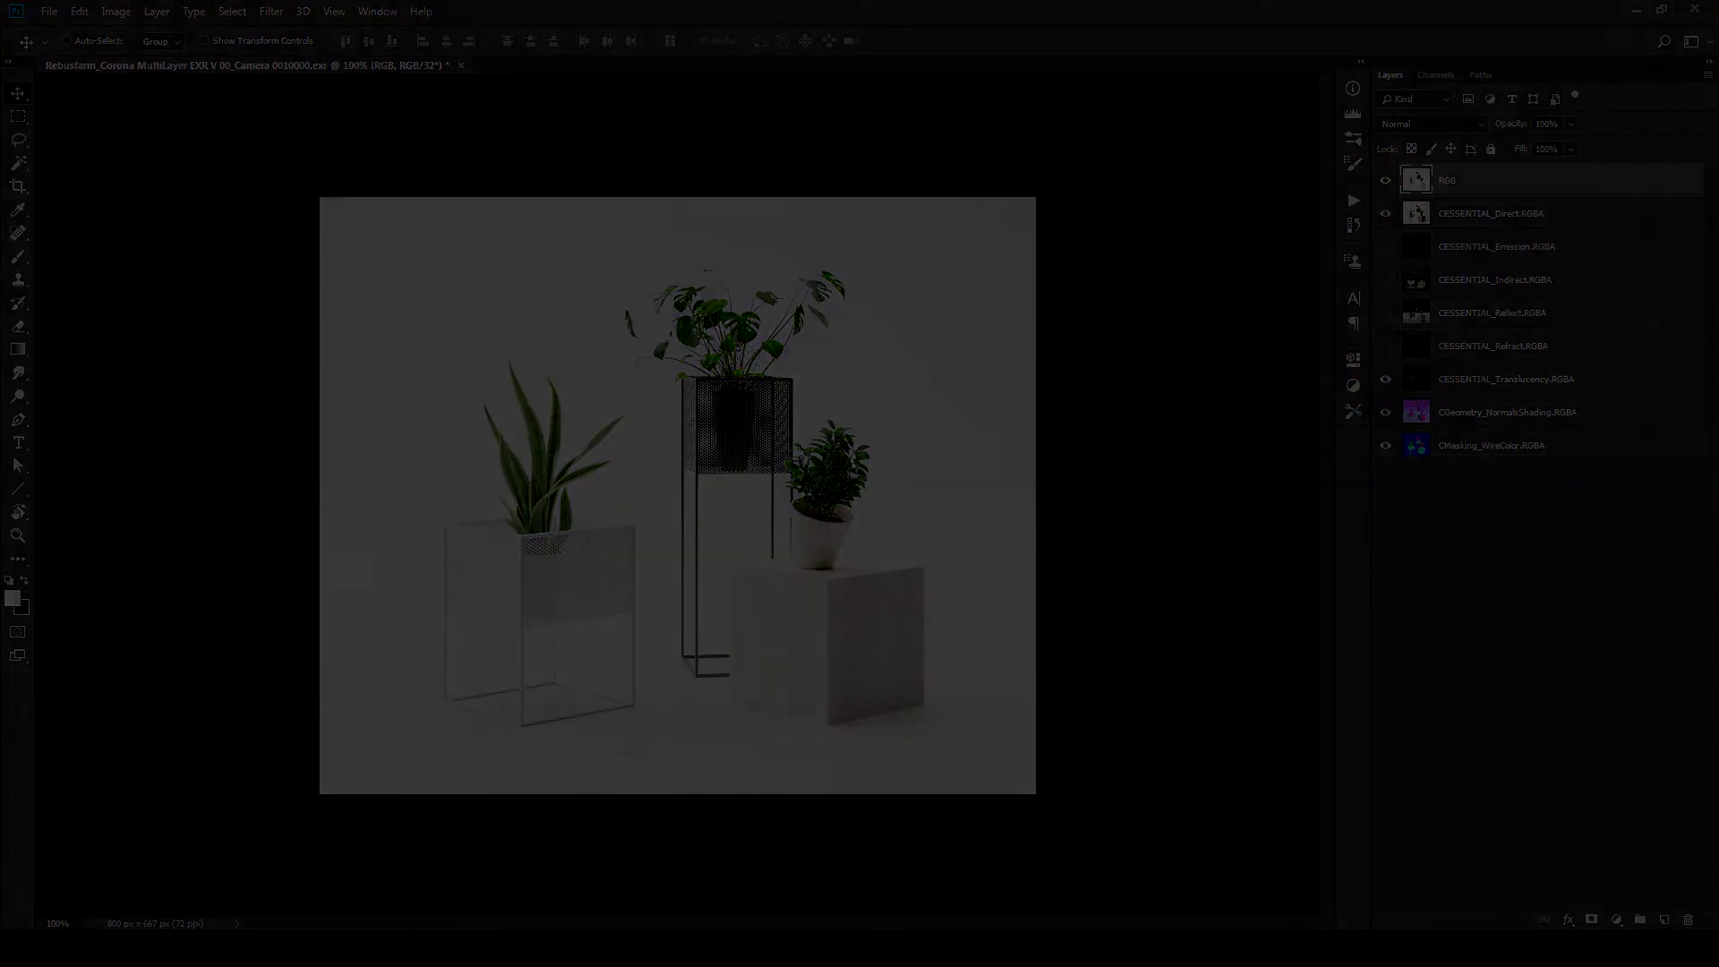